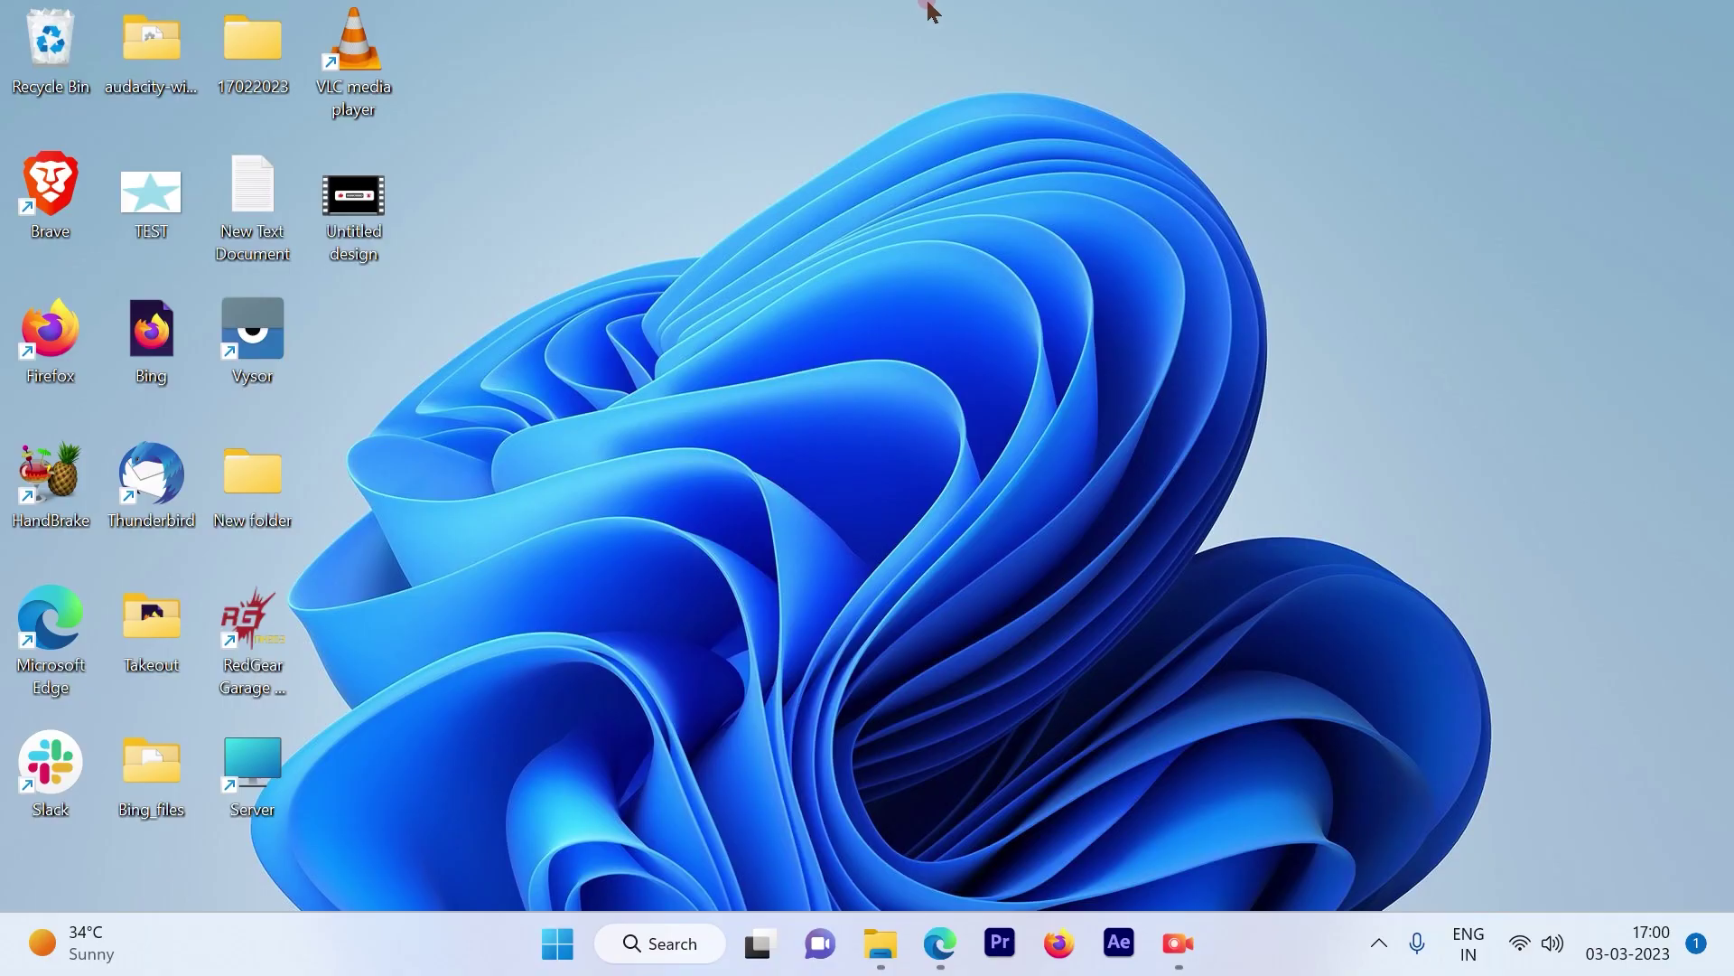
# - Launch Edge from the taskbar to load the Gmail inbox
pyautogui.click(939, 942)
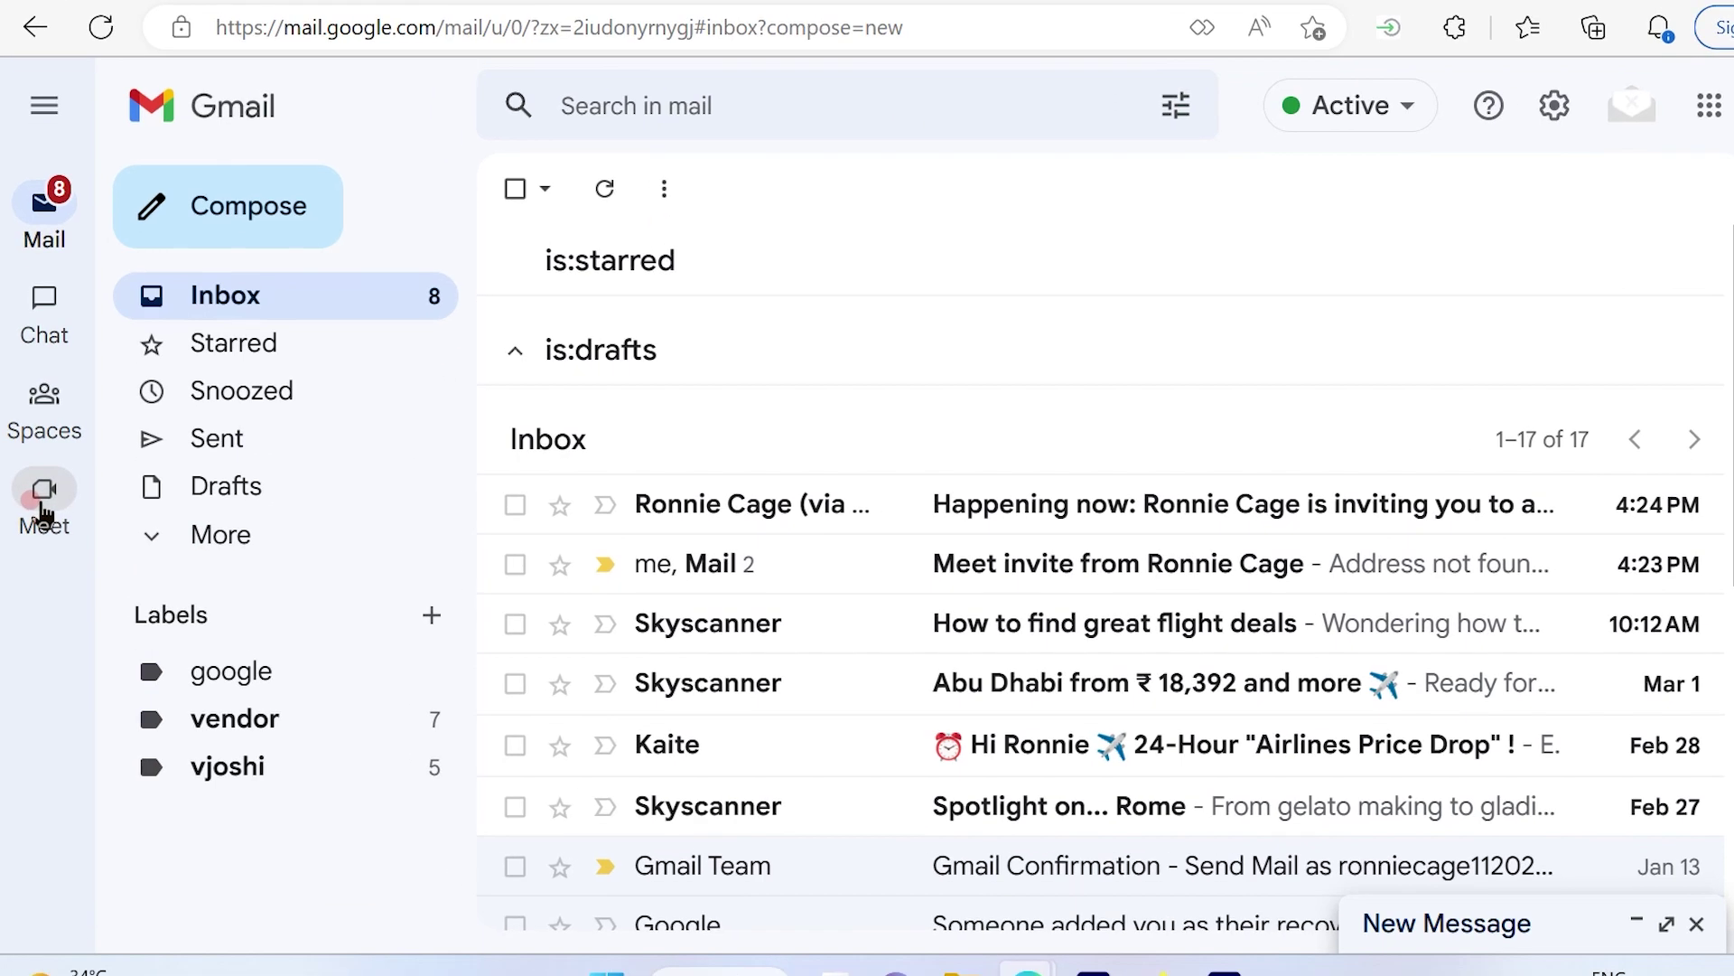
# - Start an instant Meet meeting from Gmail and check People shows only the host
pyautogui.click(44, 505)
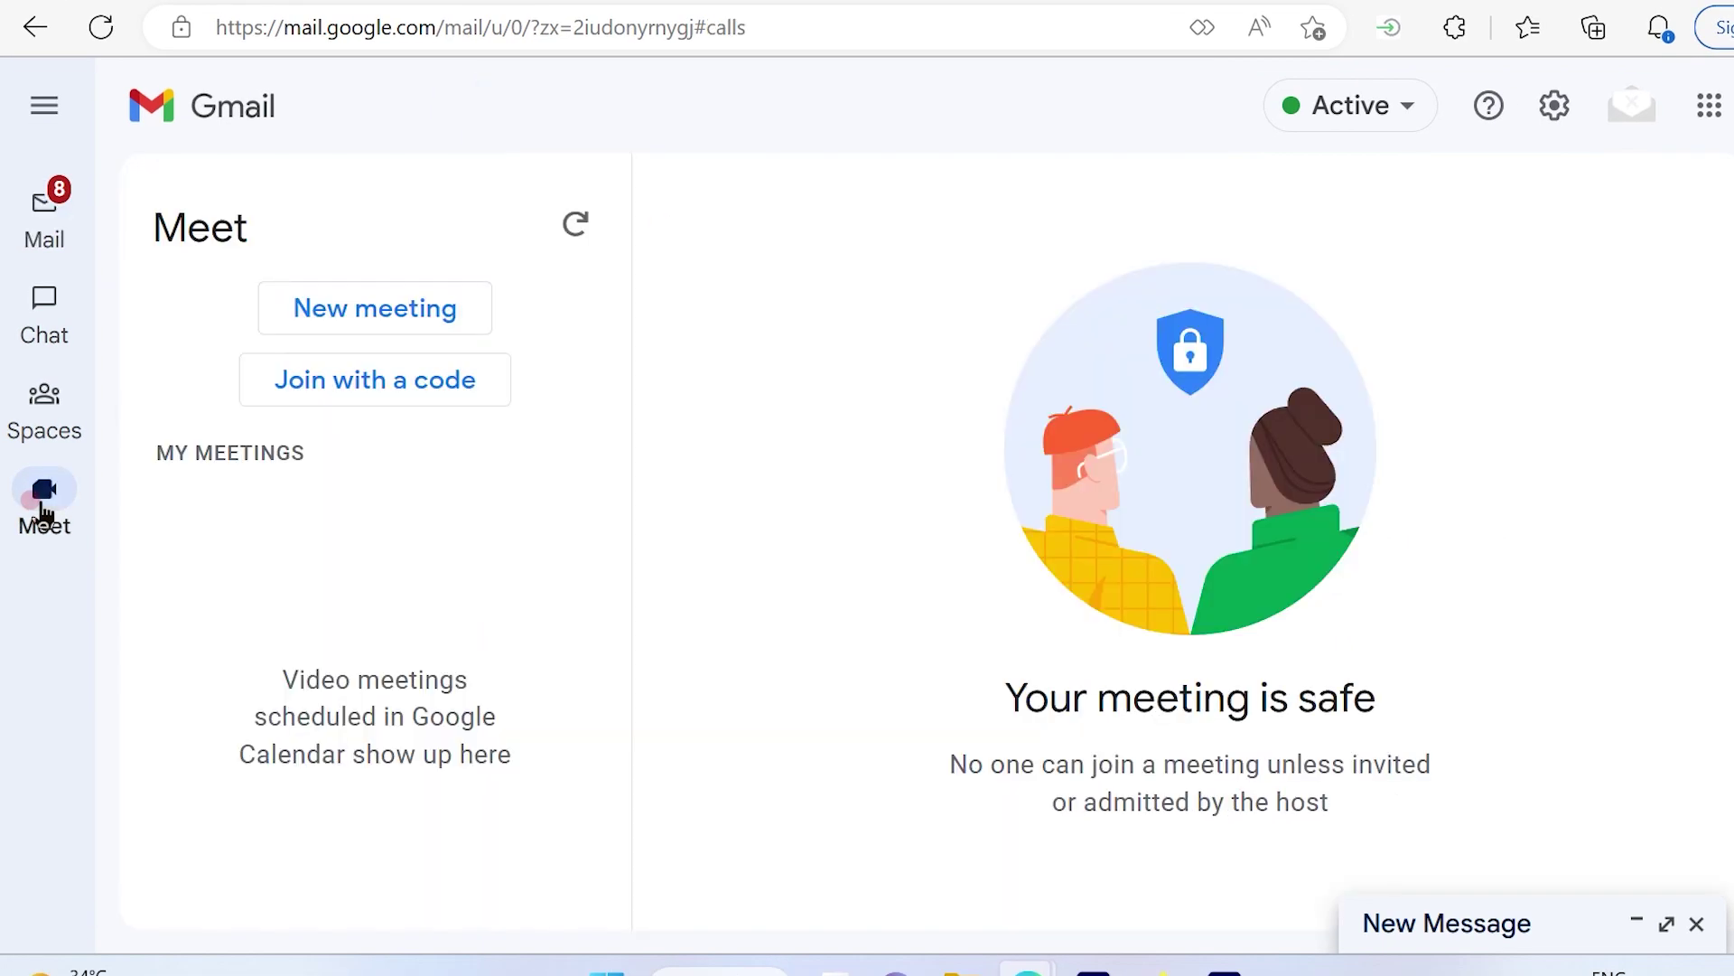
pyautogui.click(386, 319)
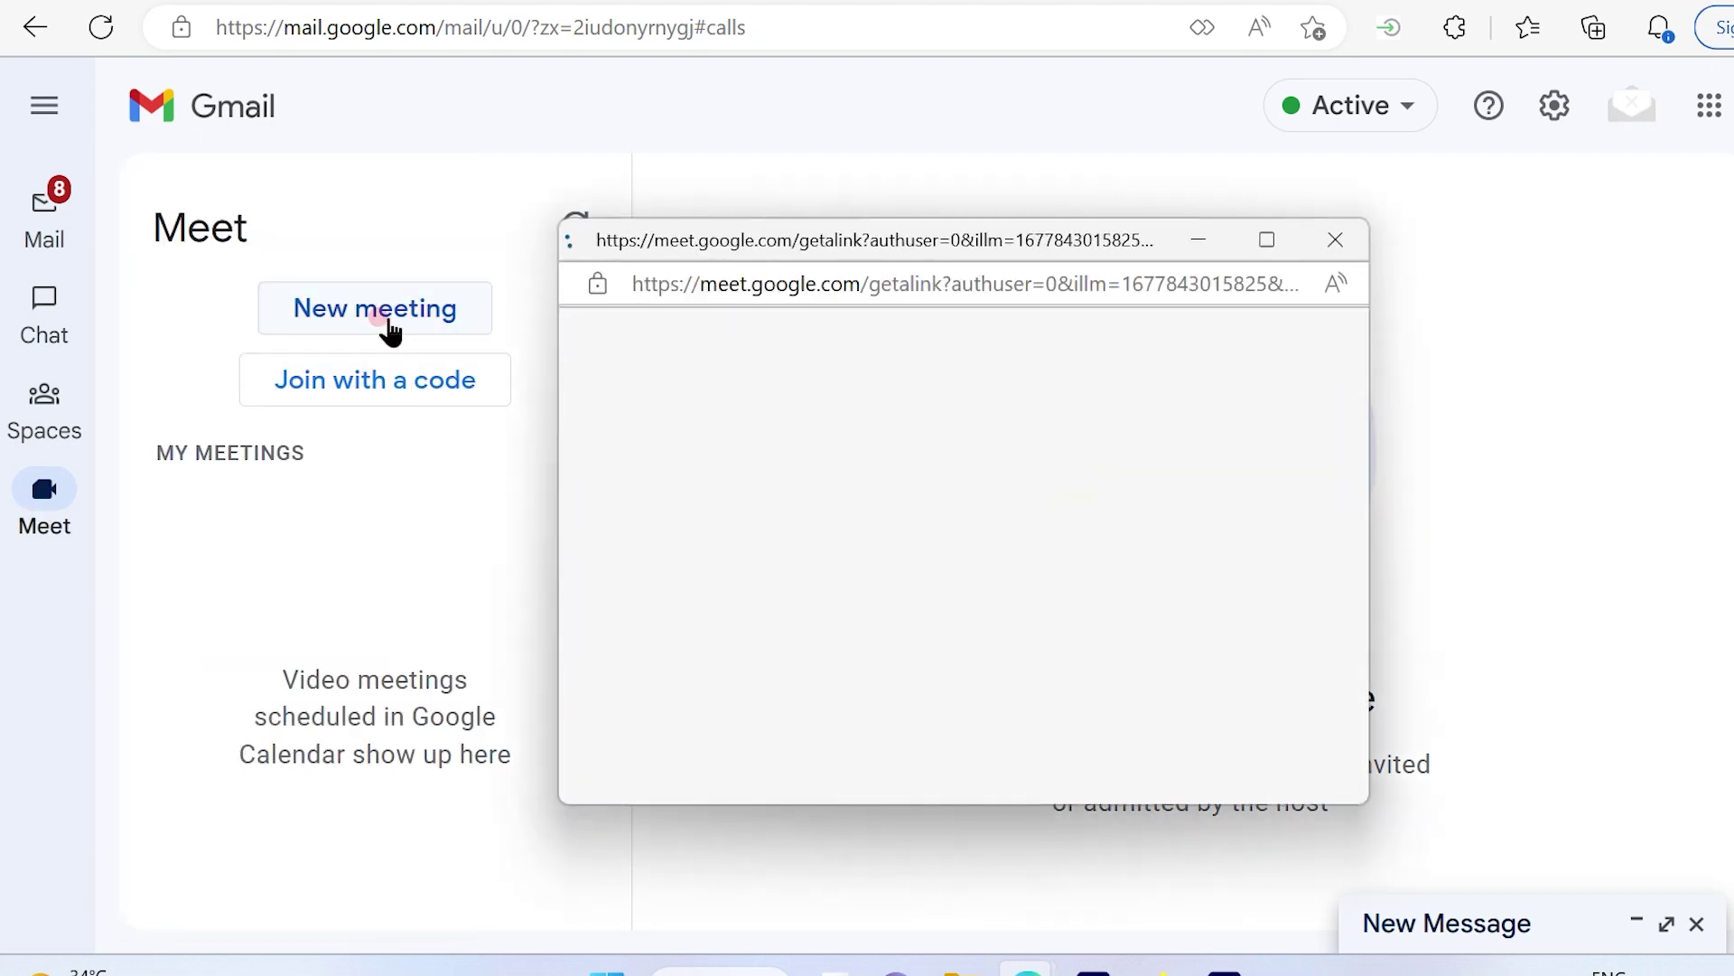
pyautogui.click(1077, 725)
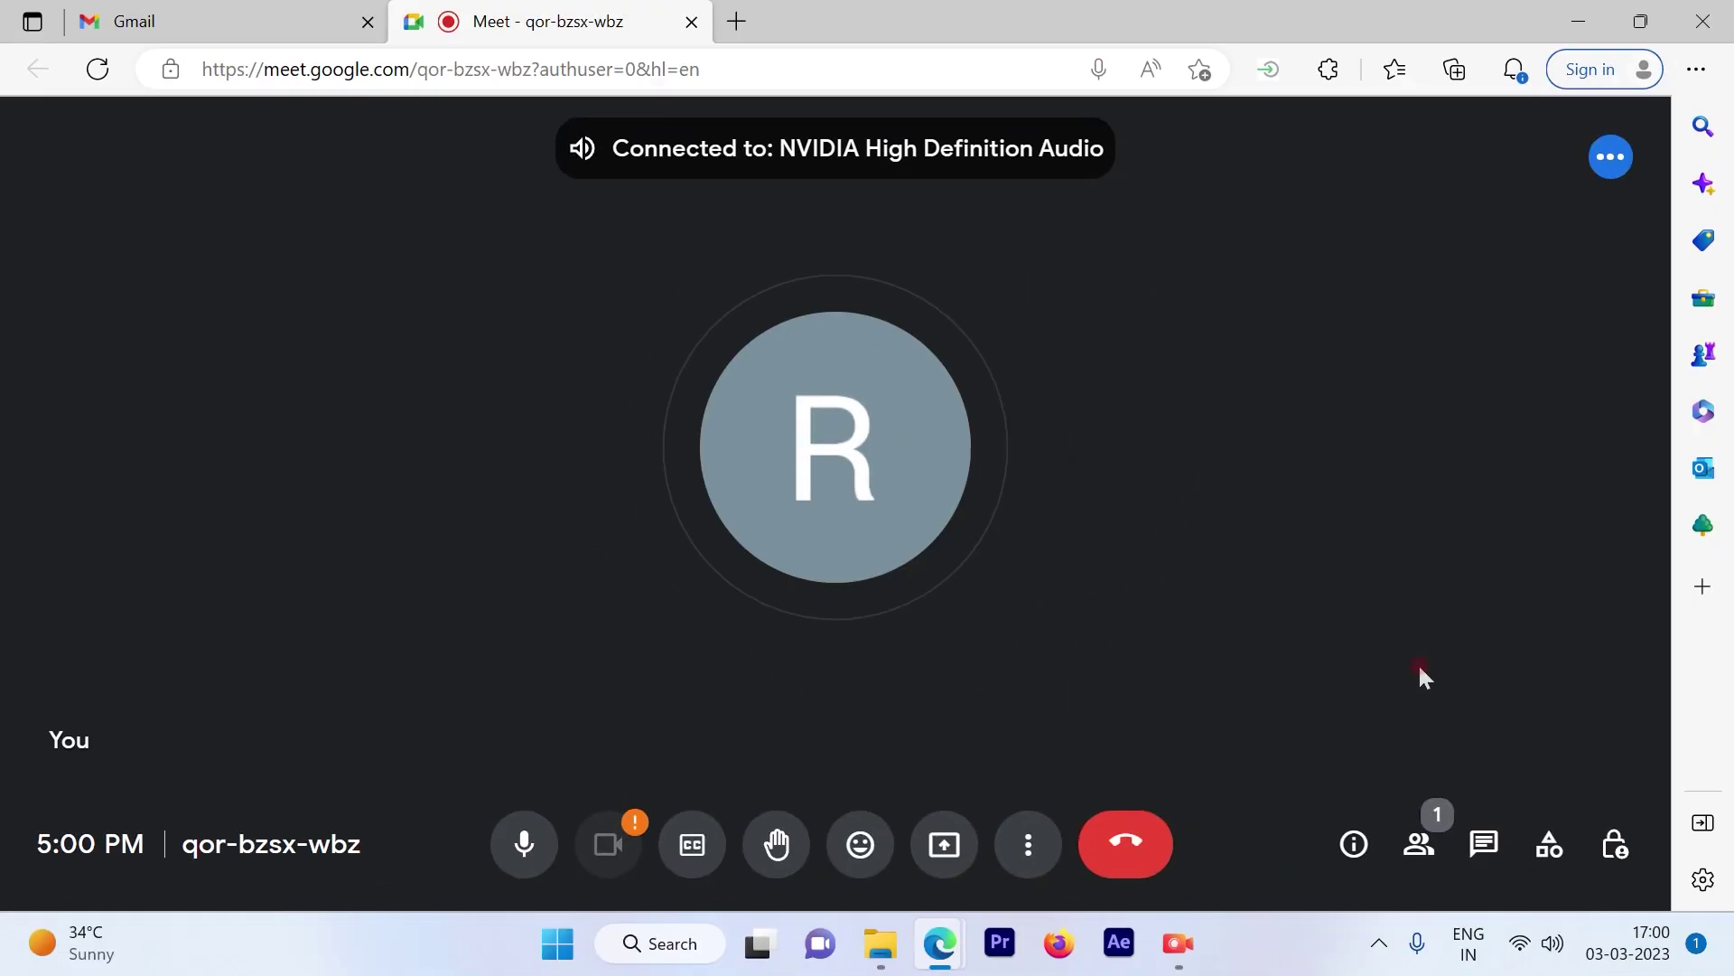
pyautogui.click(1418, 844)
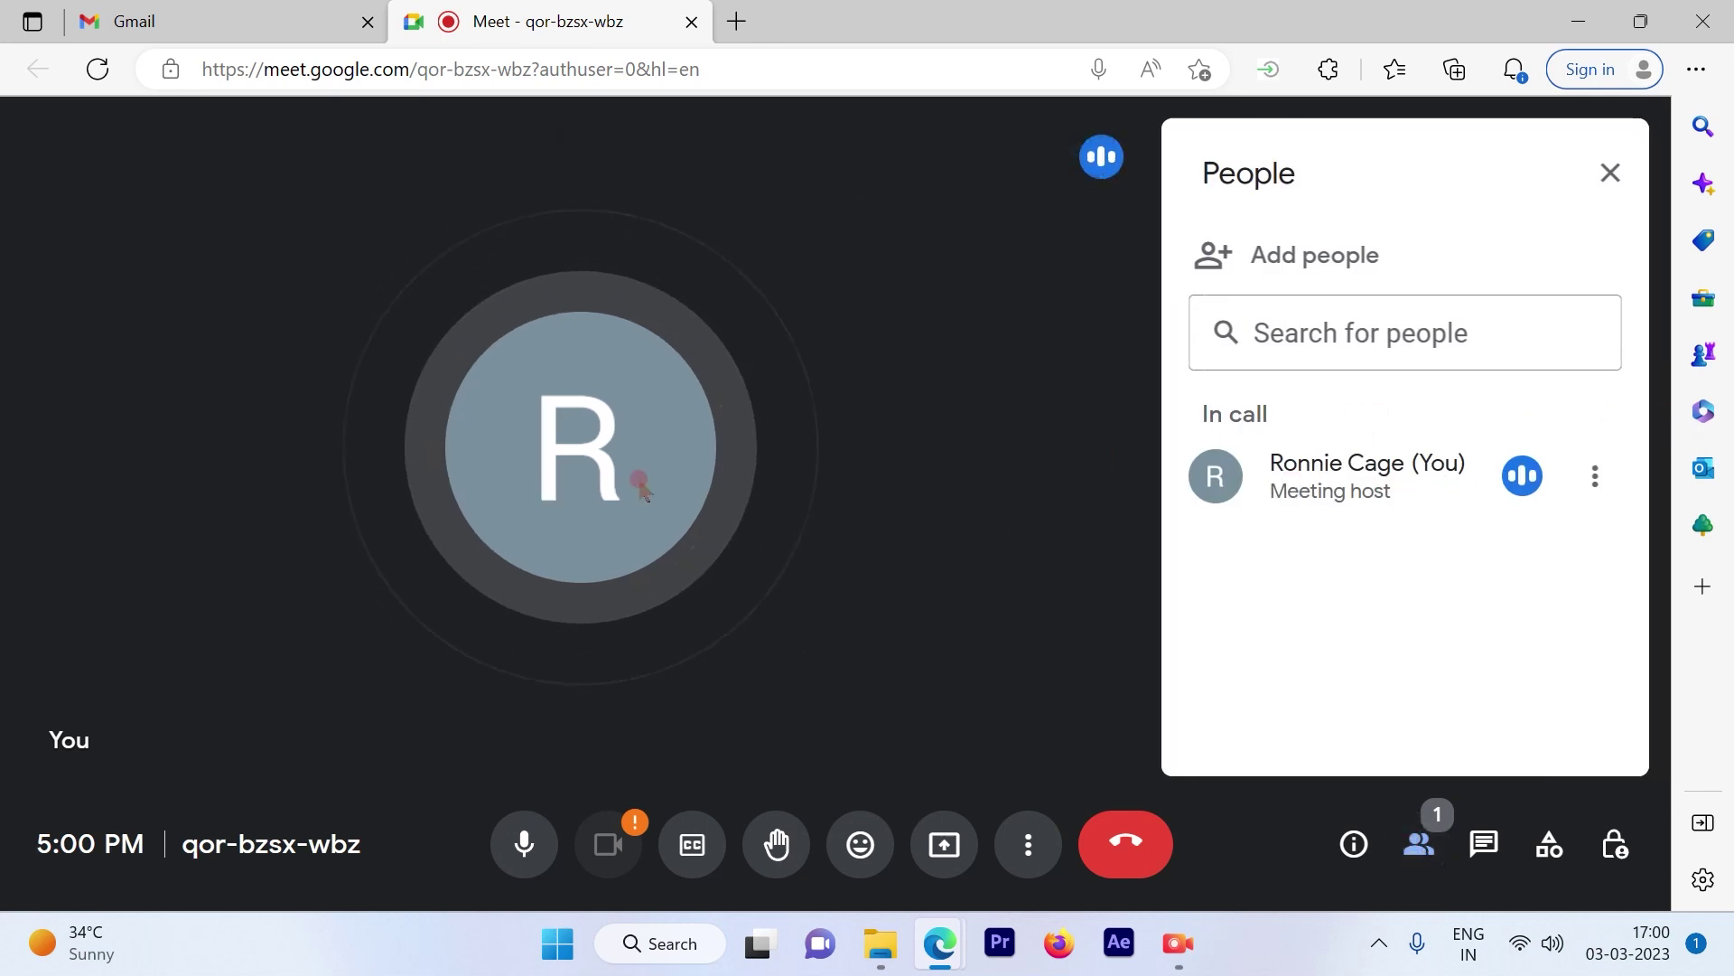
pyautogui.click(1610, 171)
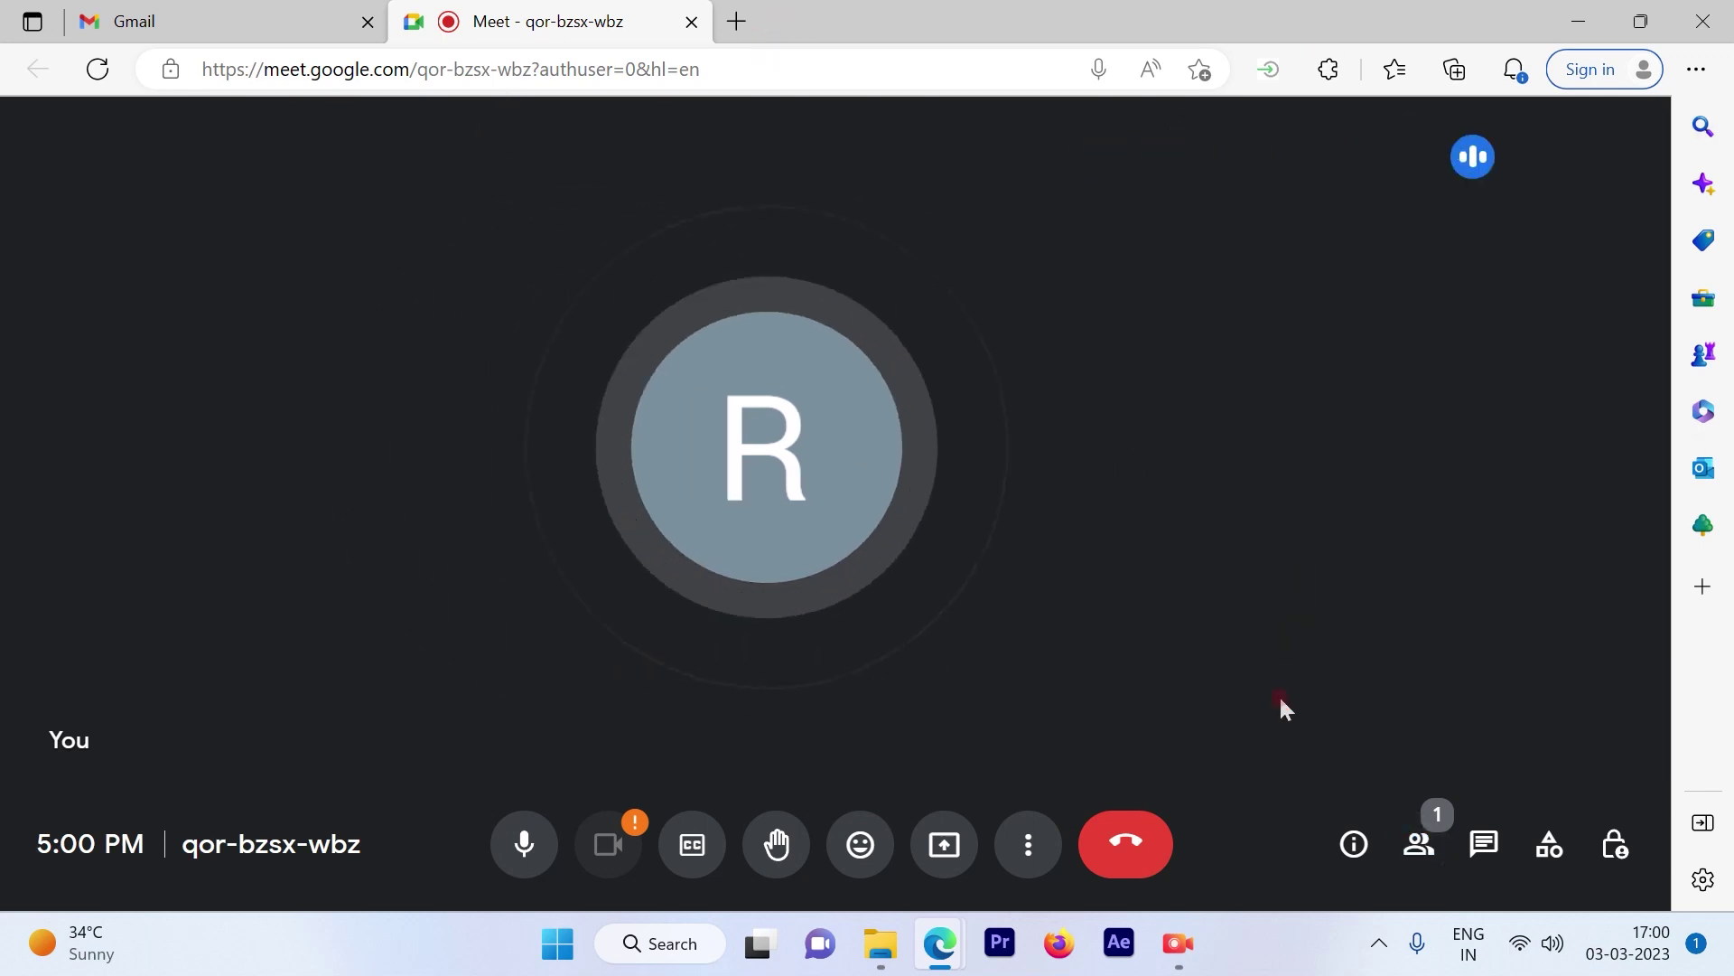
# - Hang up the meeting and load meet.google.com in a new tab
pyautogui.click(1127, 843)
pyautogui.click(735, 20)
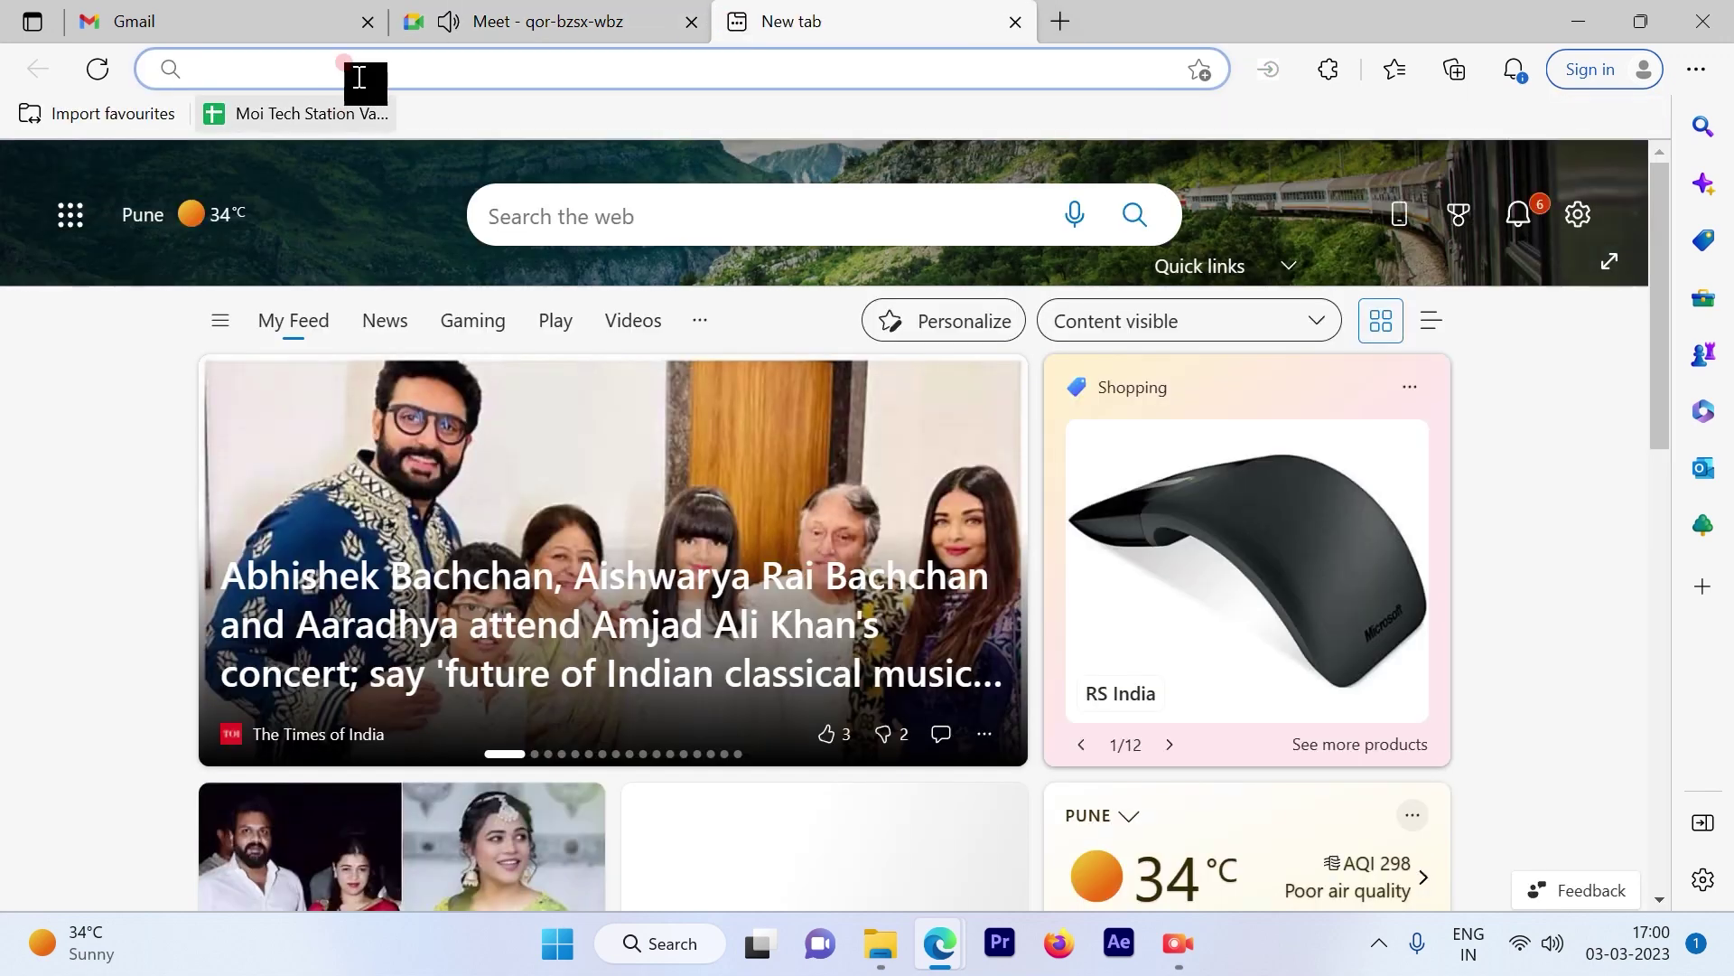
pyautogui.write('meet')
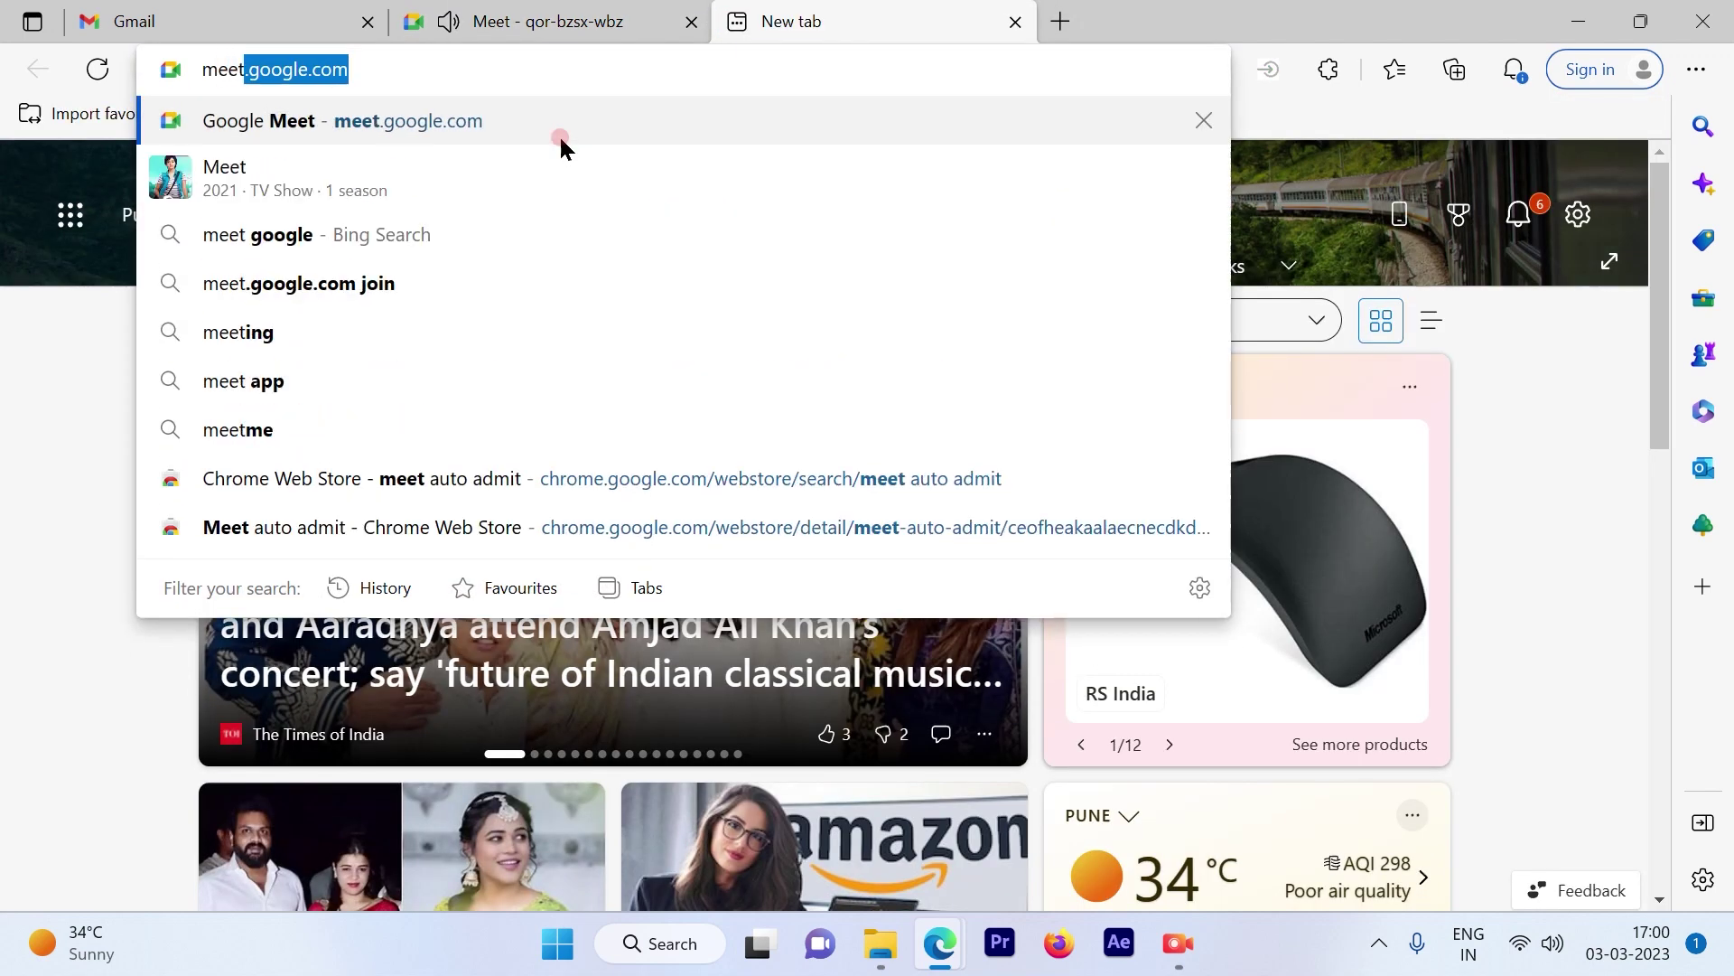
pyautogui.click(512, 124)
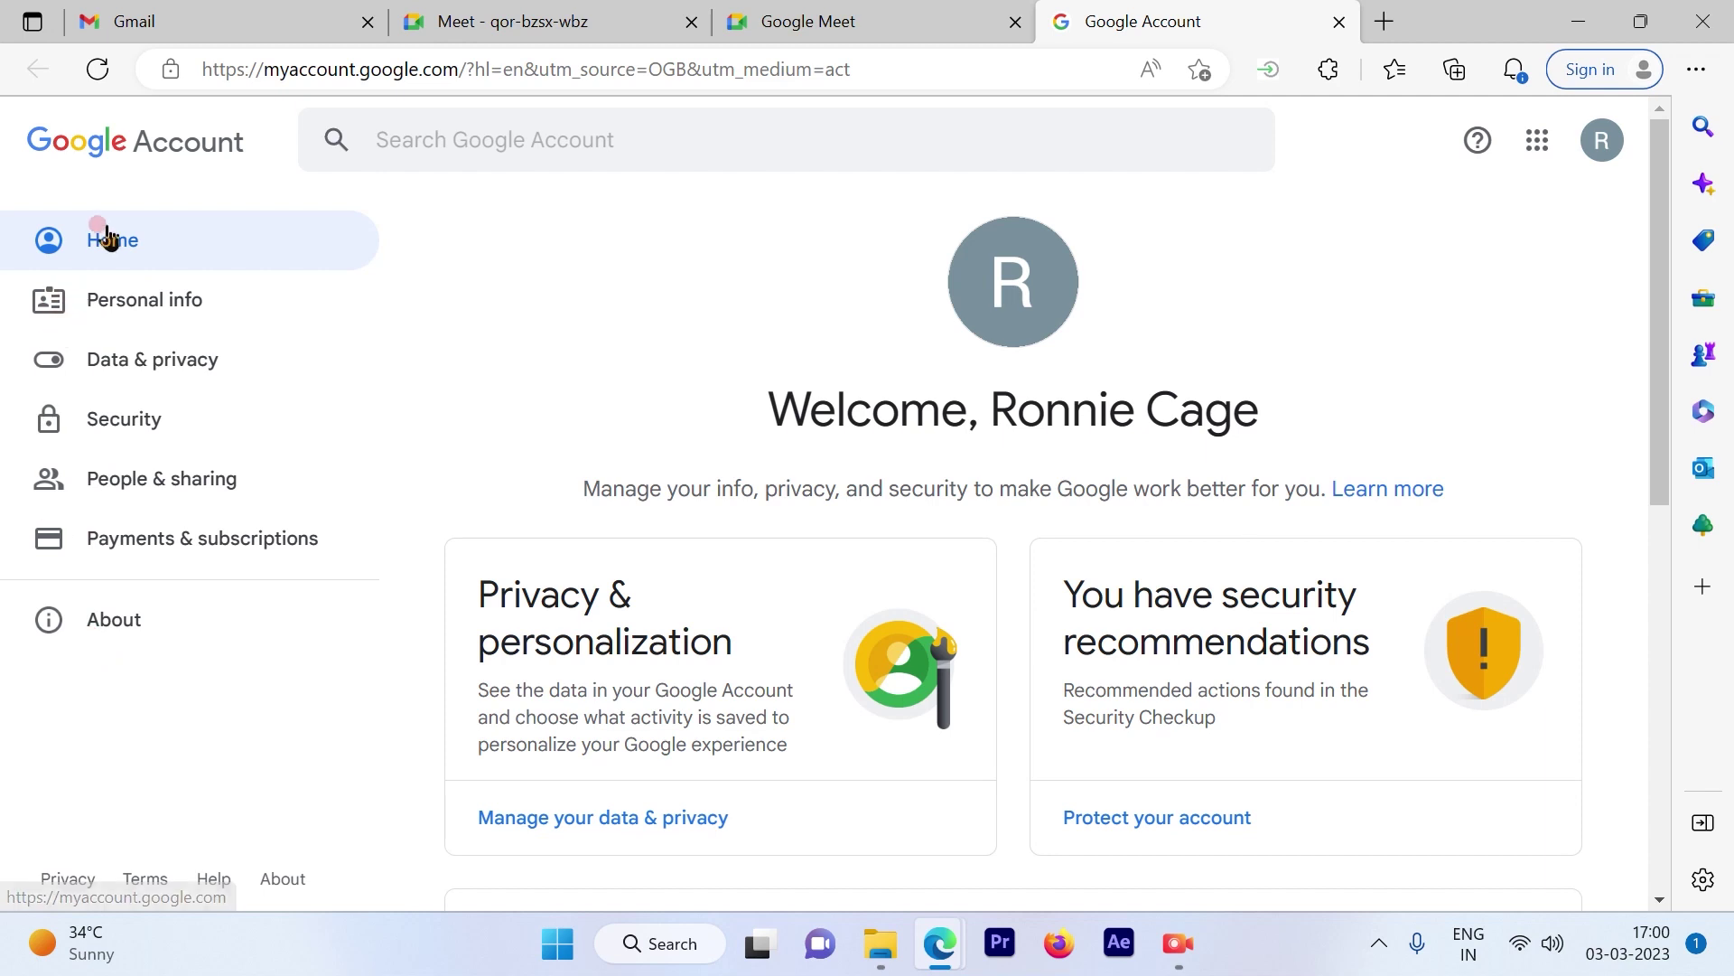
# - From Personal info, open the profile photo and browse the Illustrations gallery
pyautogui.click(147, 310)
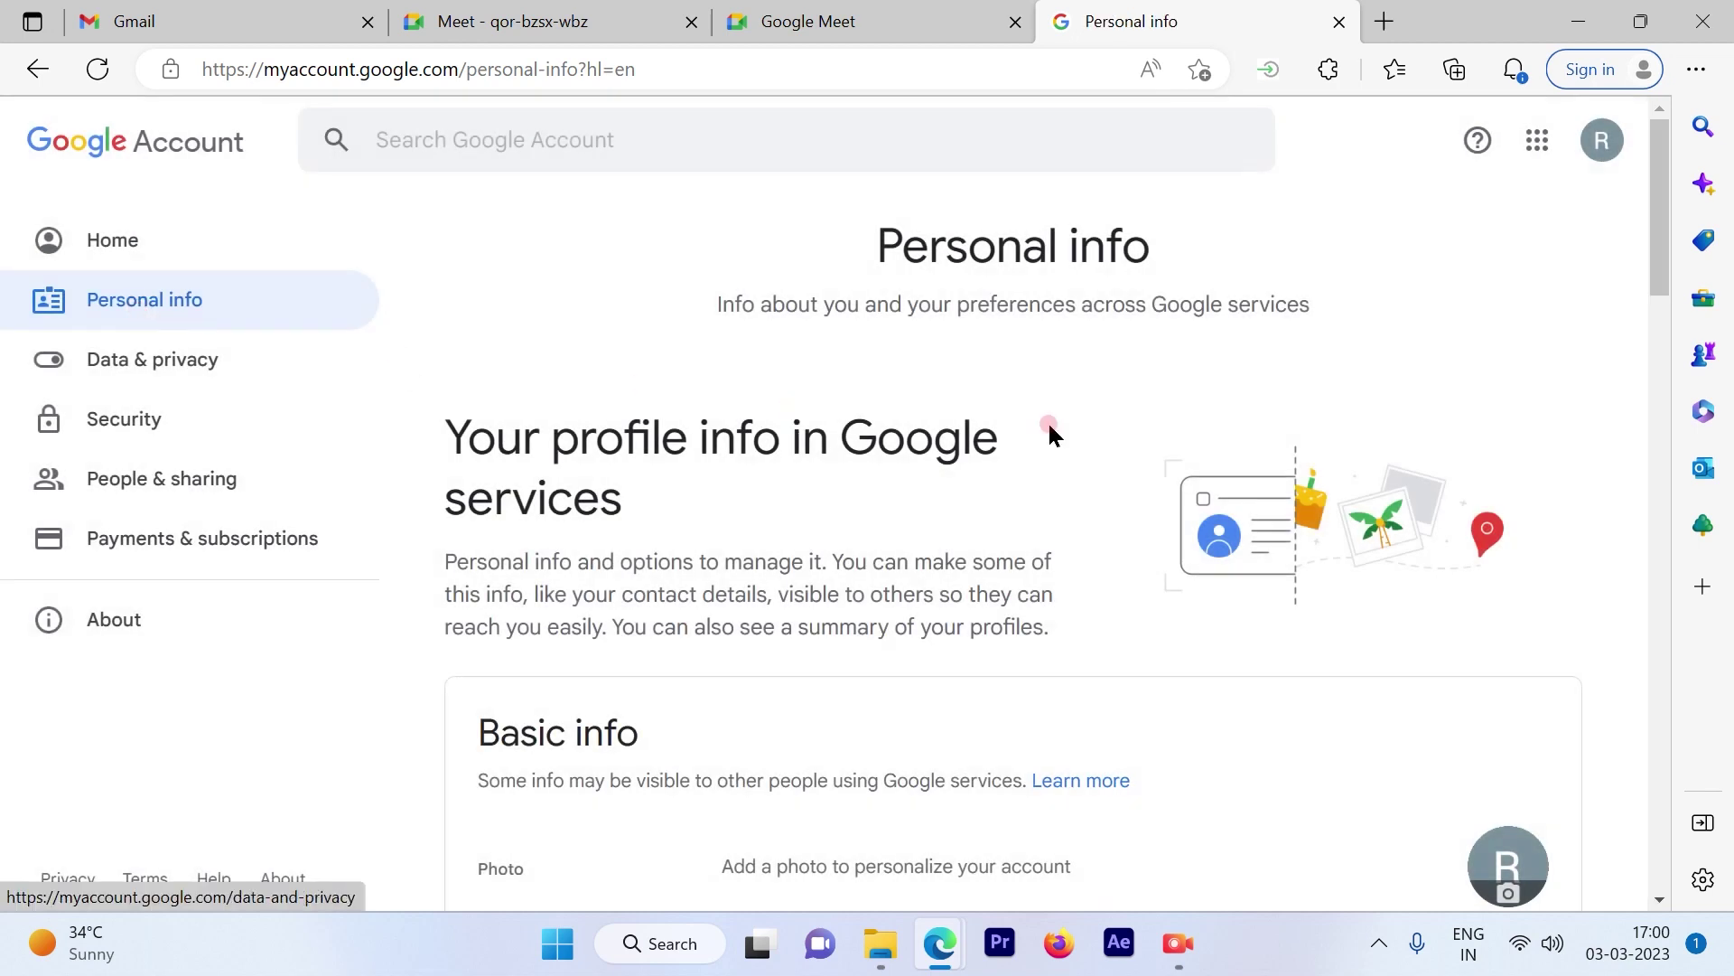
pyautogui.scroll(-2, 1120, 421)
pyautogui.scroll(-2, 1121, 421)
pyautogui.scroll(-1, 1111, 407)
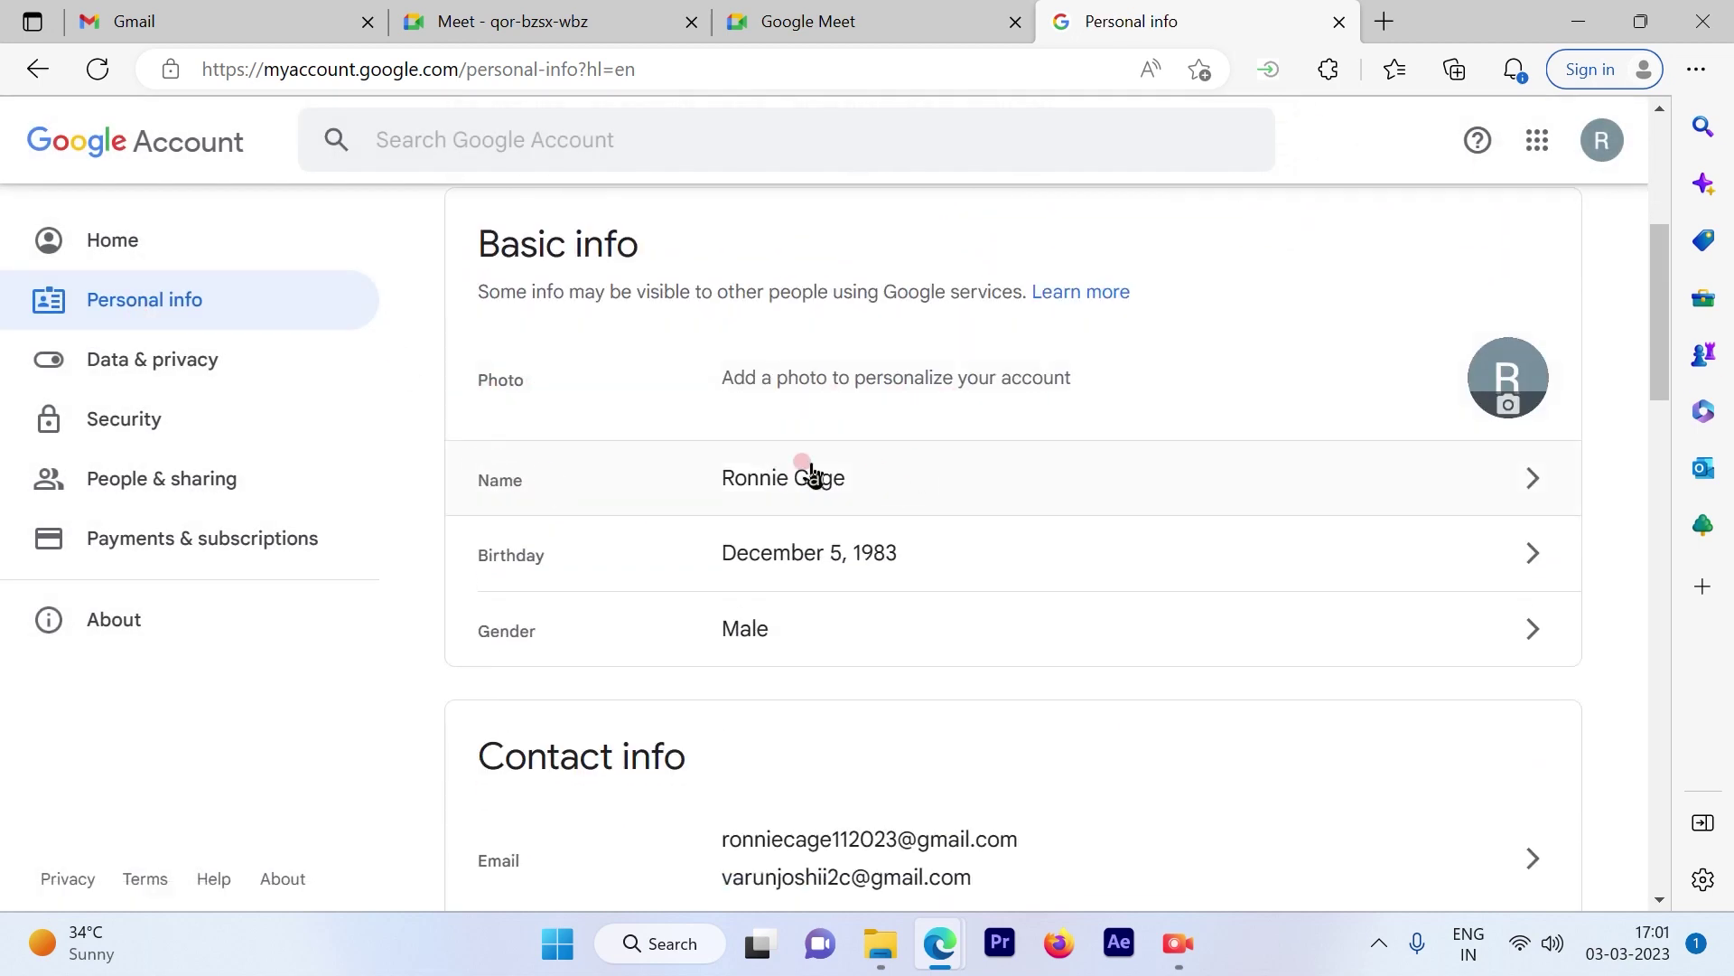
pyautogui.click(1508, 378)
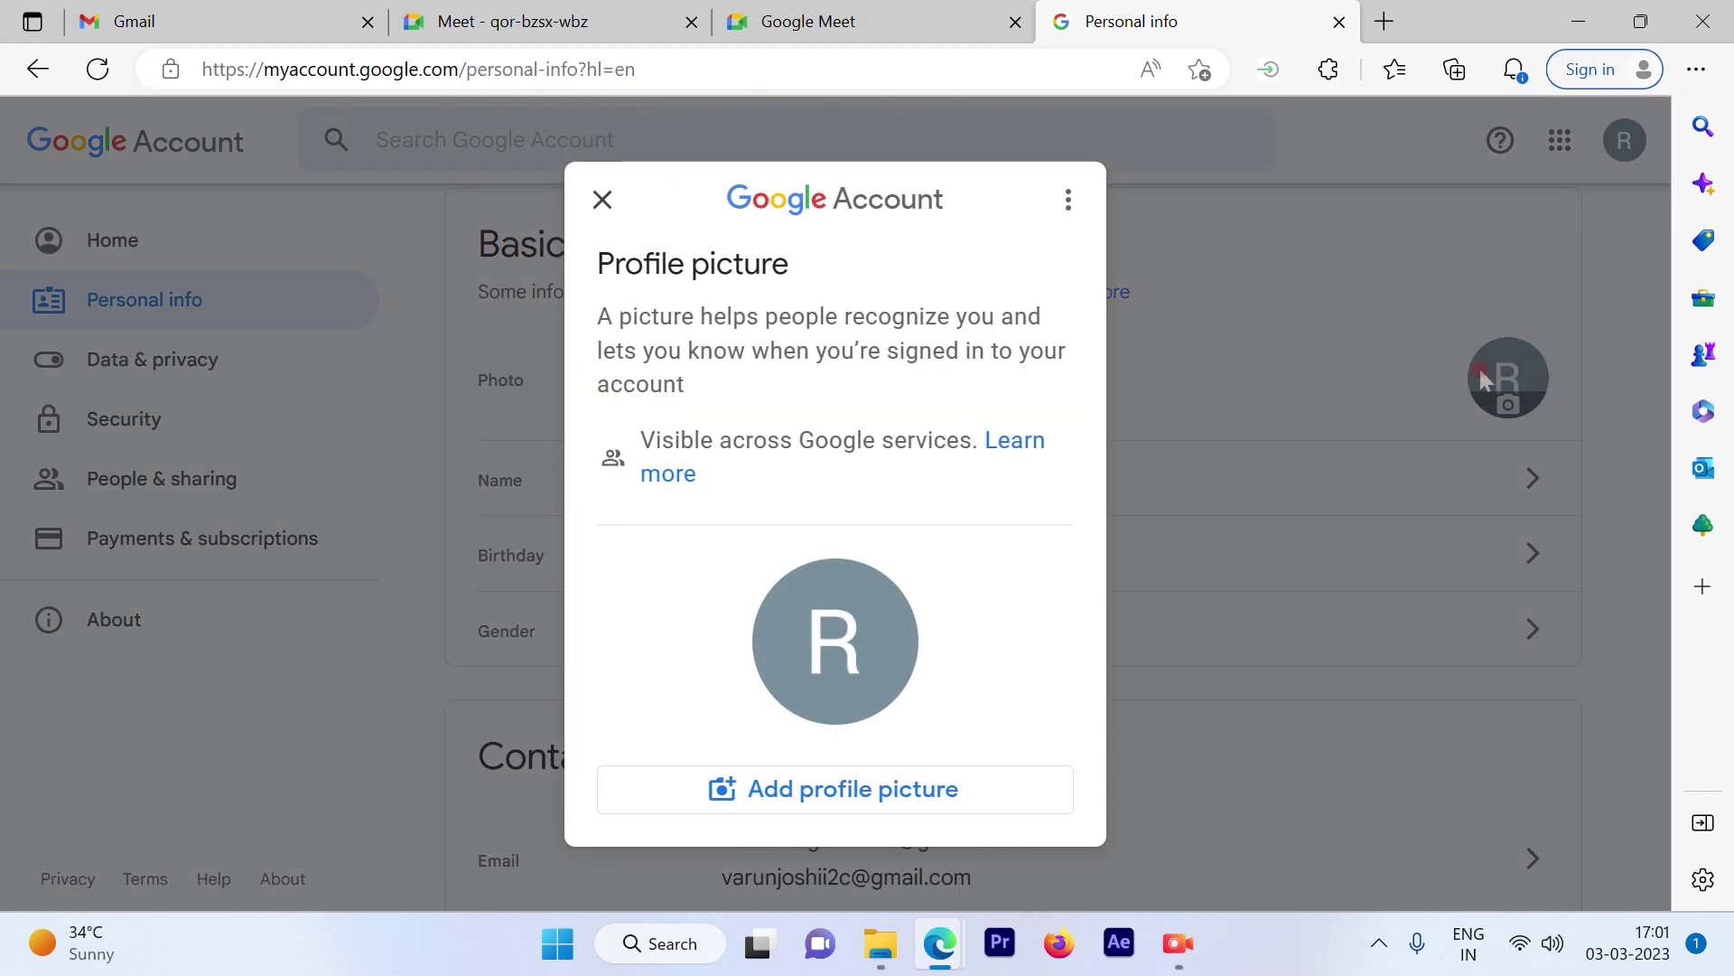
pyautogui.click(766, 793)
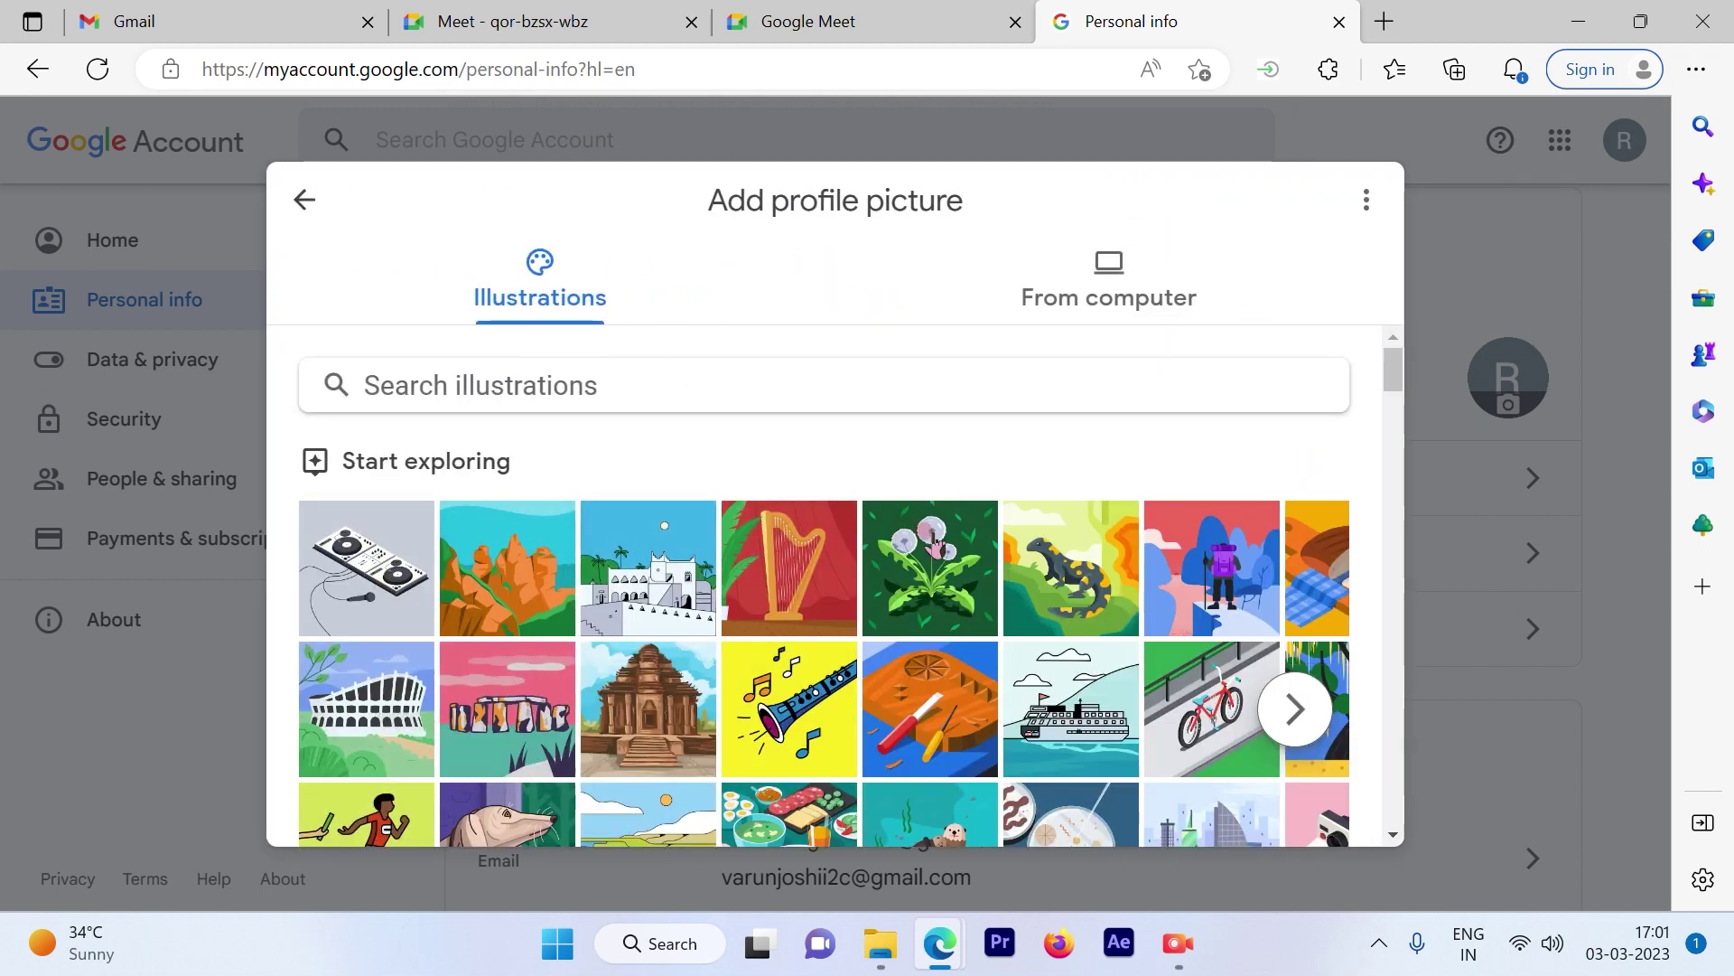
pyautogui.scroll(-2, 935, 542)
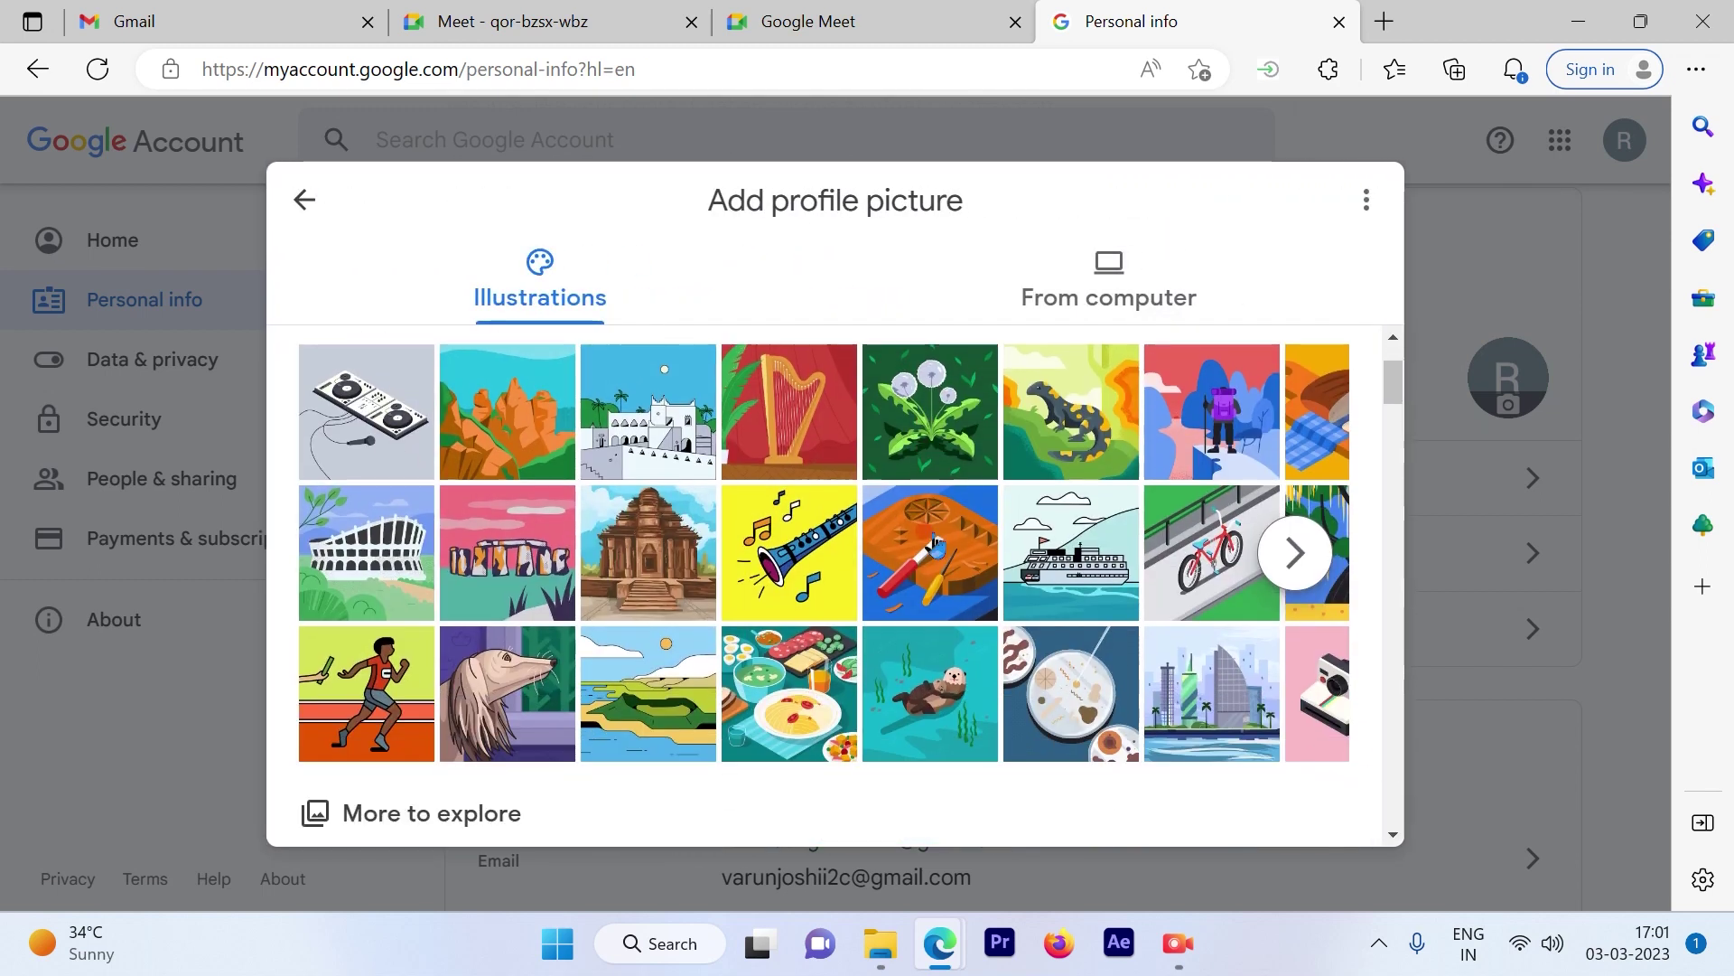
pyautogui.click(1297, 553)
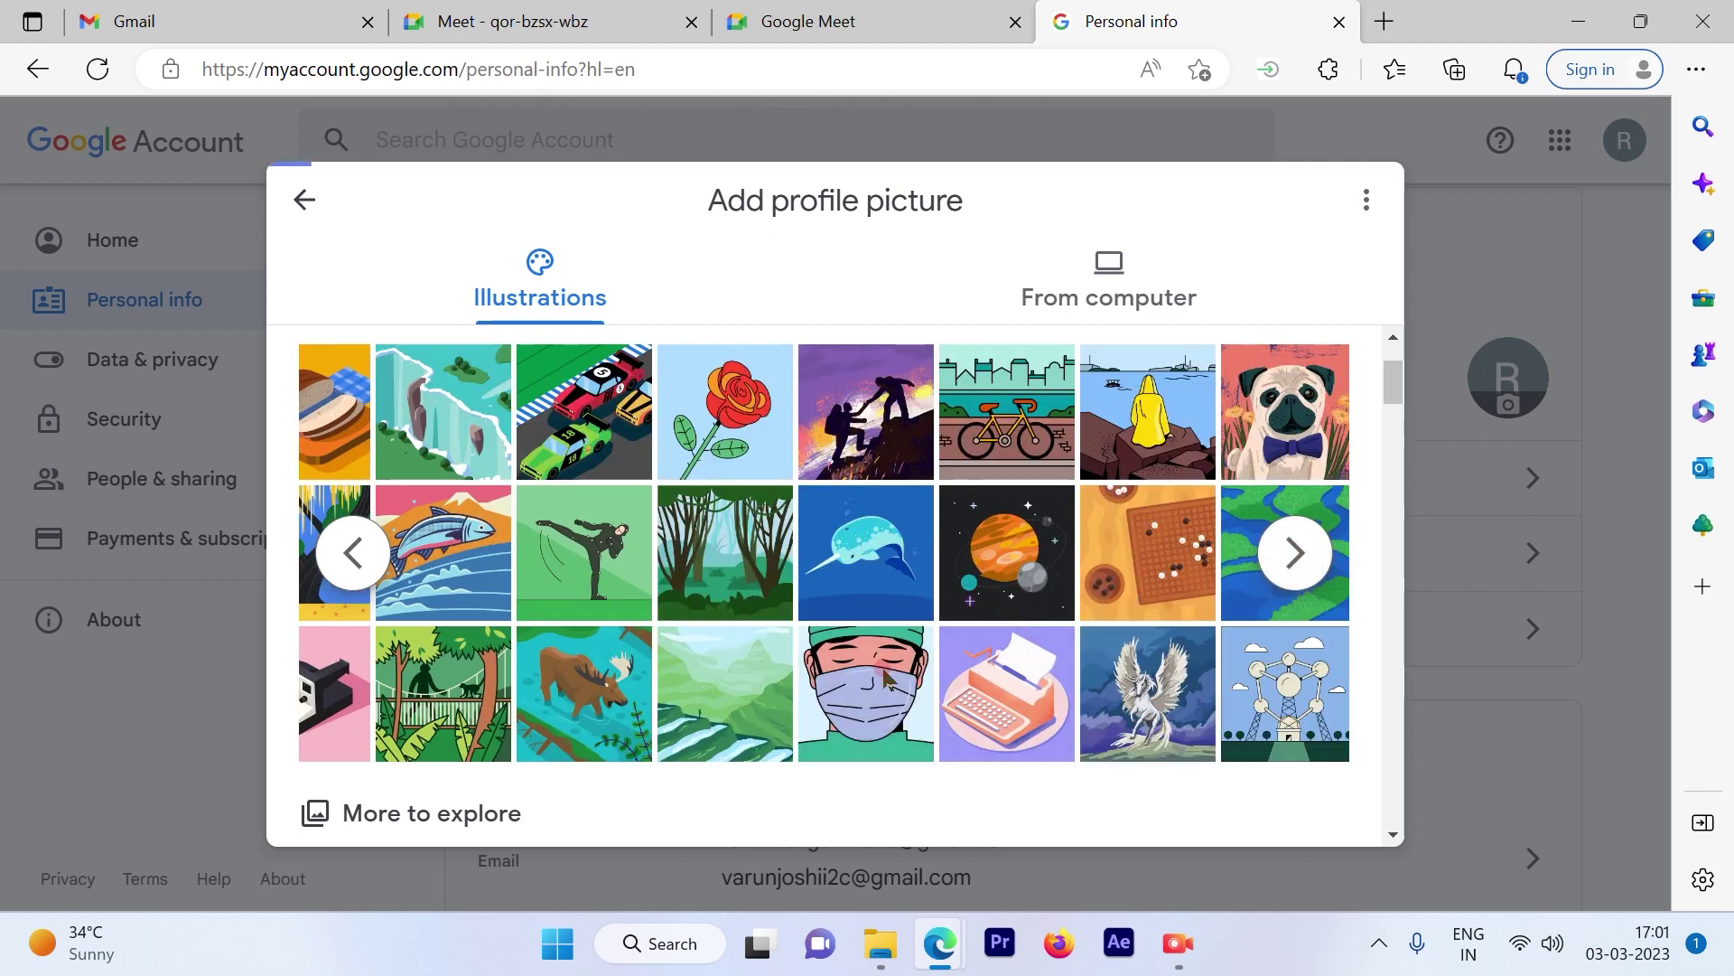
# - Set the doctor's-mask illustration as the profile picture and dismiss the update notice
pyautogui.click(866, 692)
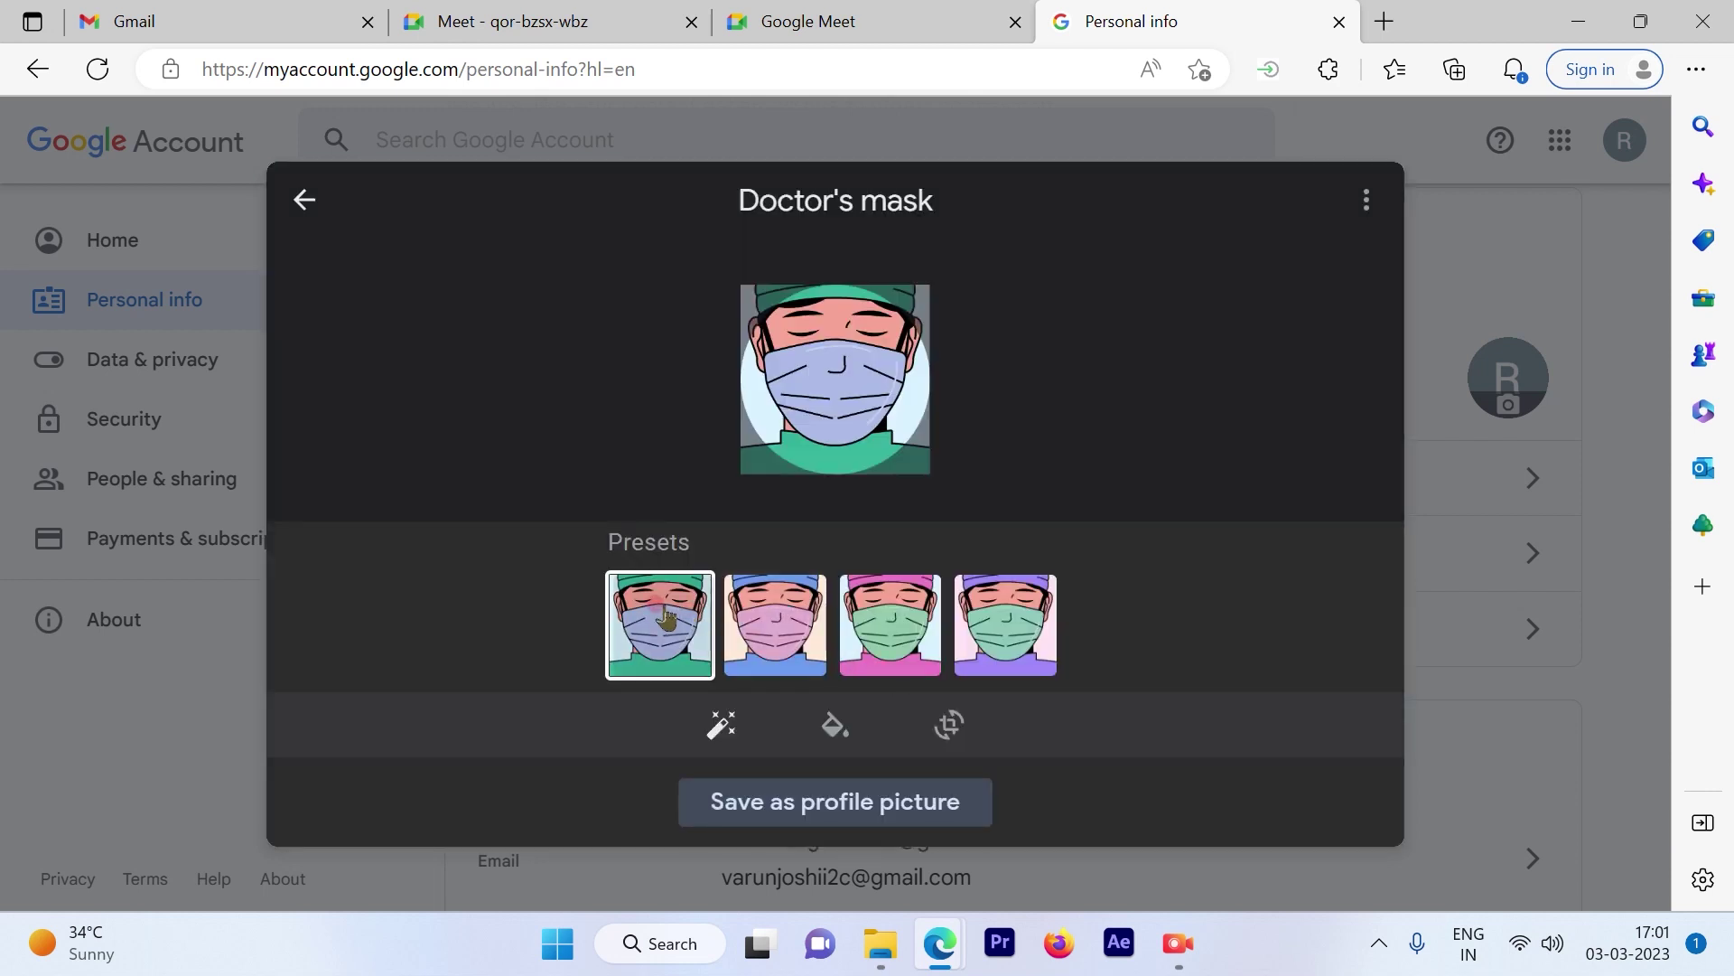
pyautogui.click(848, 801)
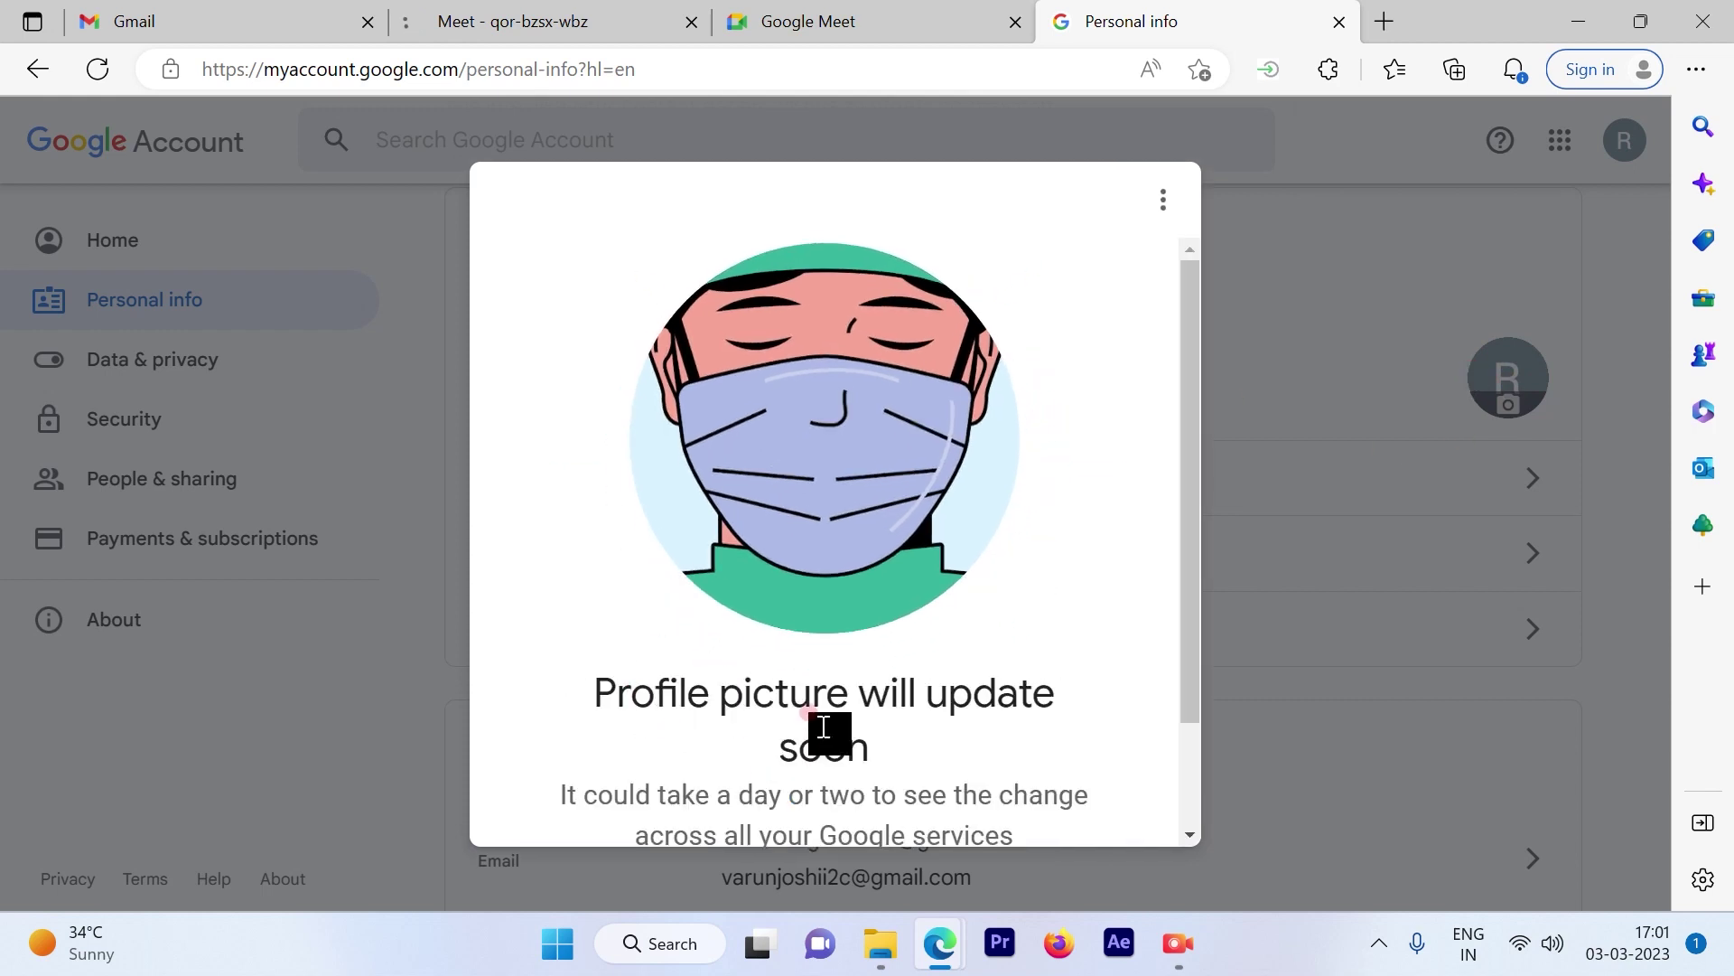
pyautogui.scroll(-3, 877, 723)
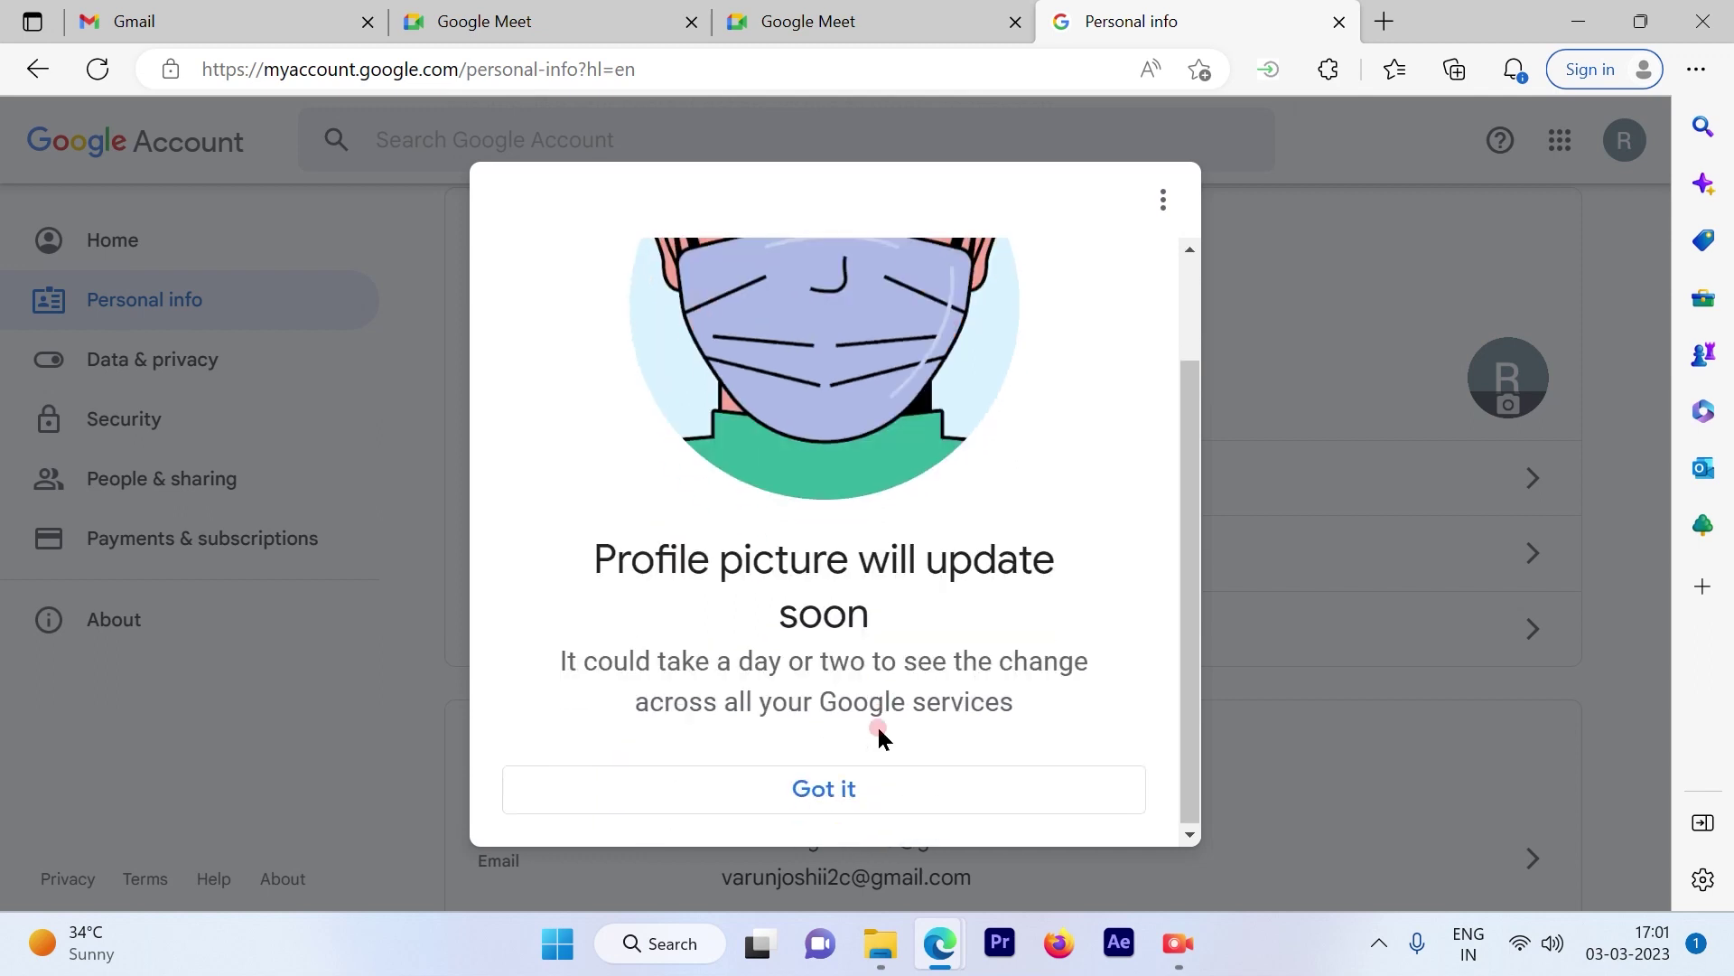
pyautogui.click(822, 791)
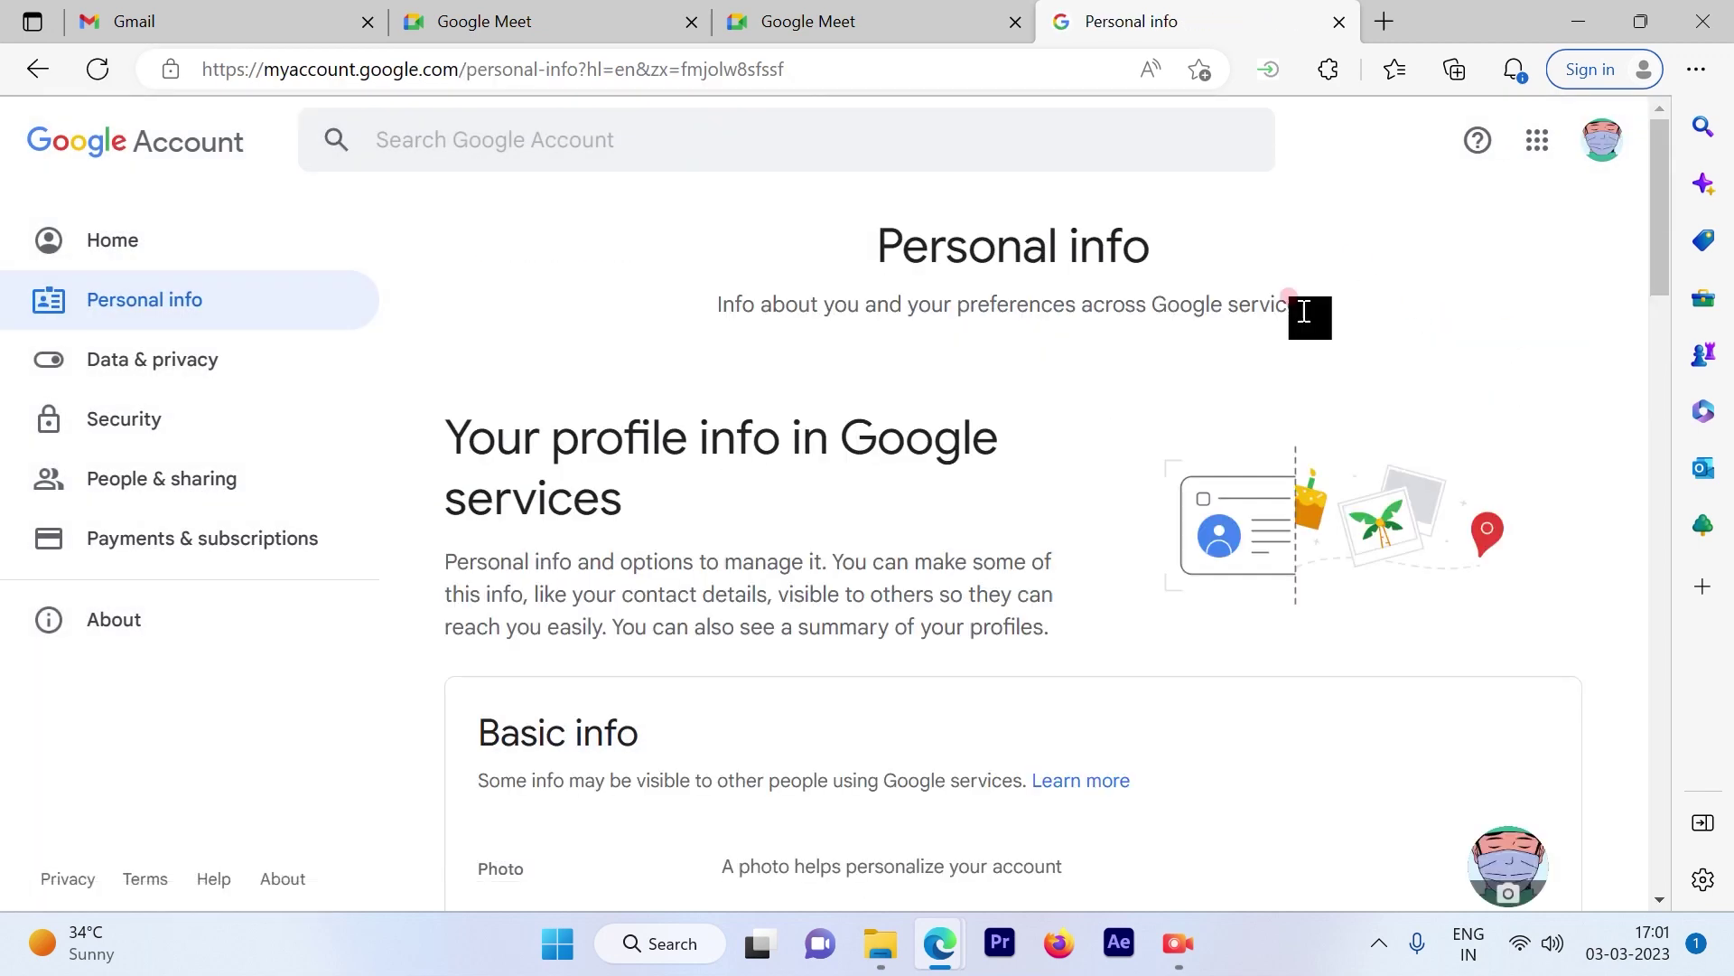
pyautogui.scroll(-2, 1303, 315)
pyautogui.scroll(-3, 1221, 325)
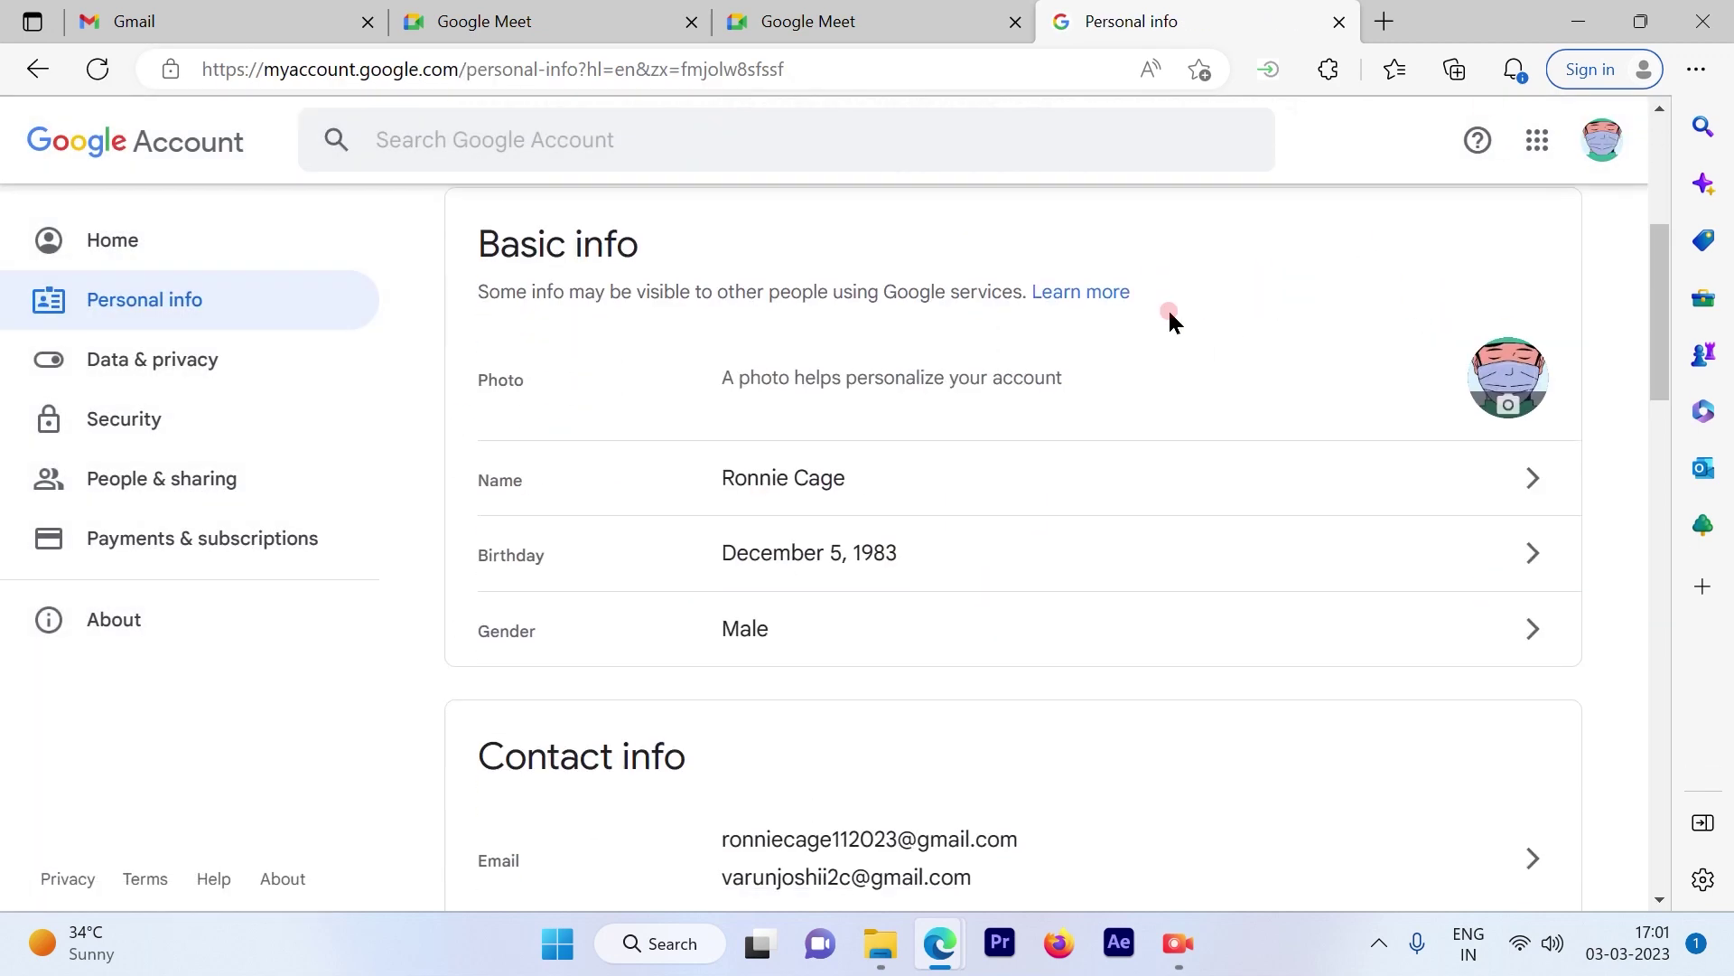
pyautogui.click(1499, 478)
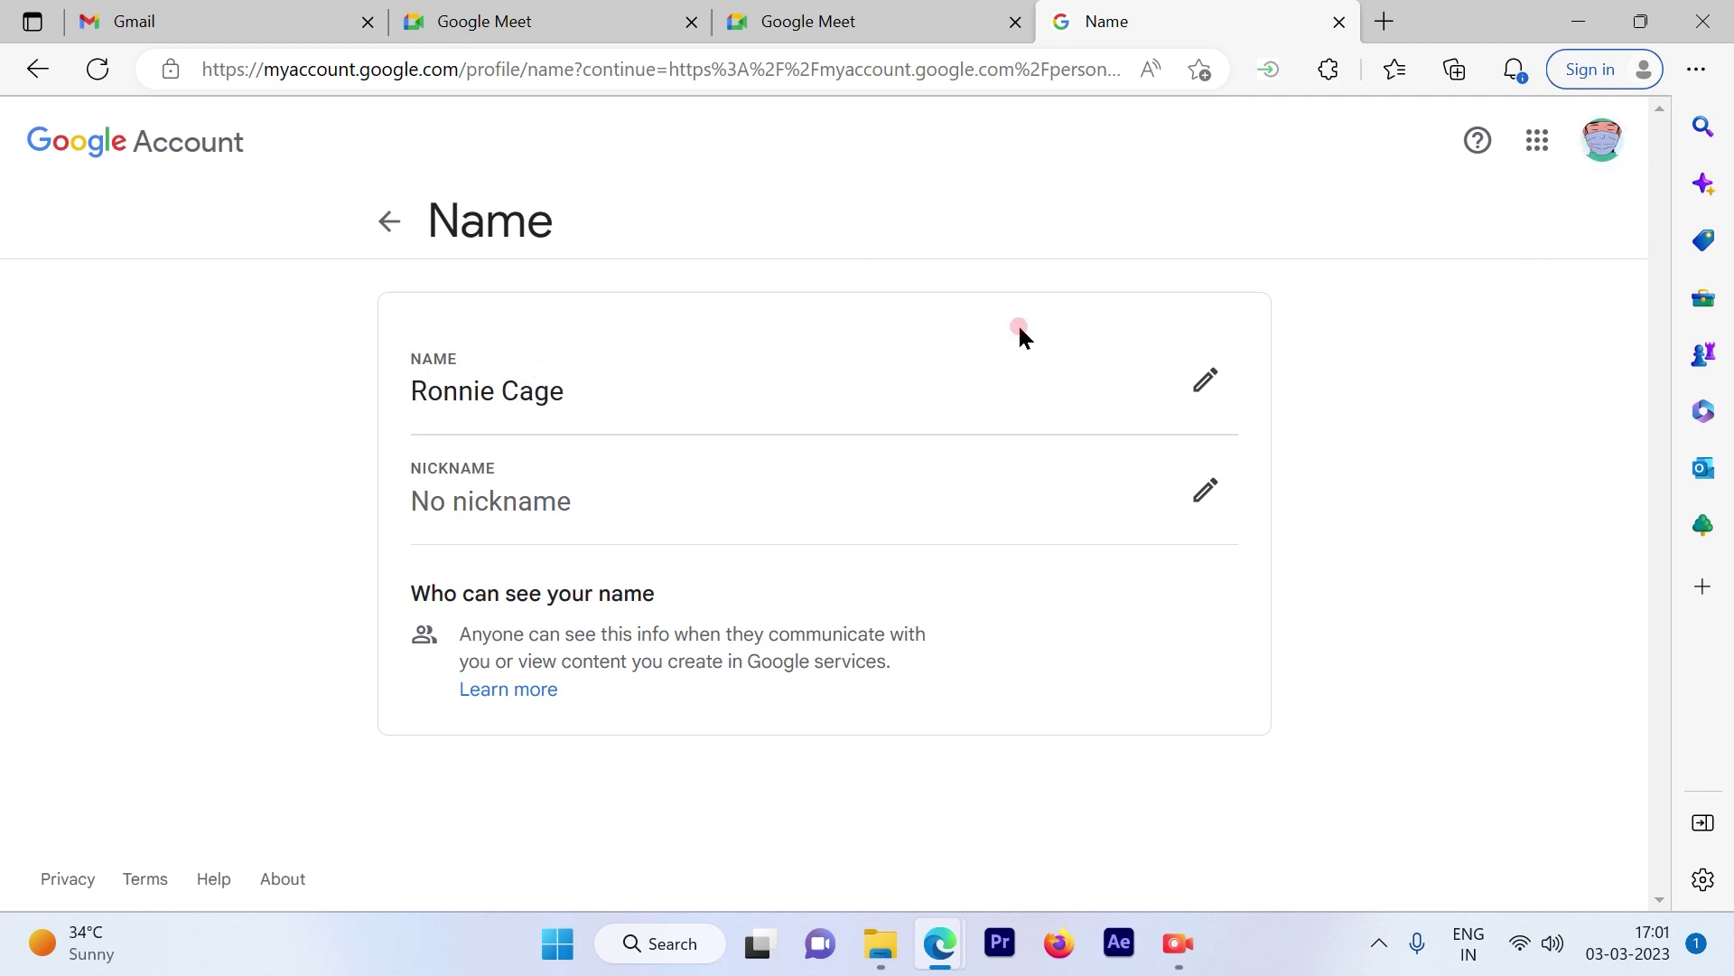
pyautogui.click(1204, 392)
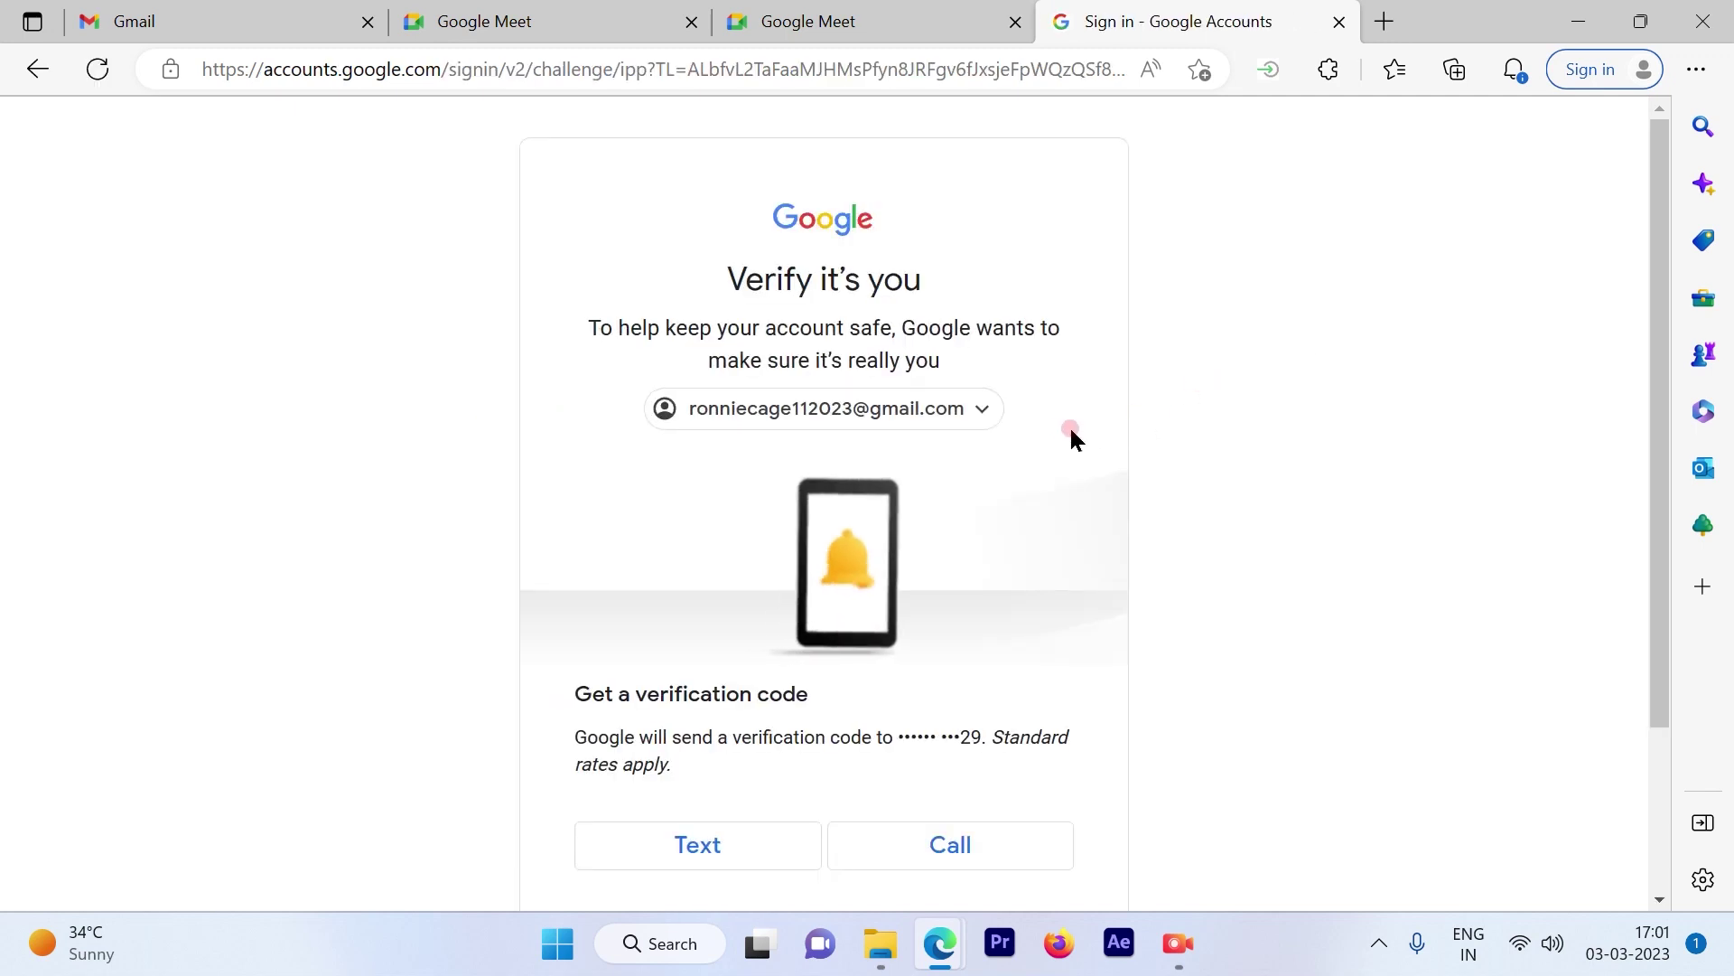
pyautogui.scroll(-1, 1004, 408)
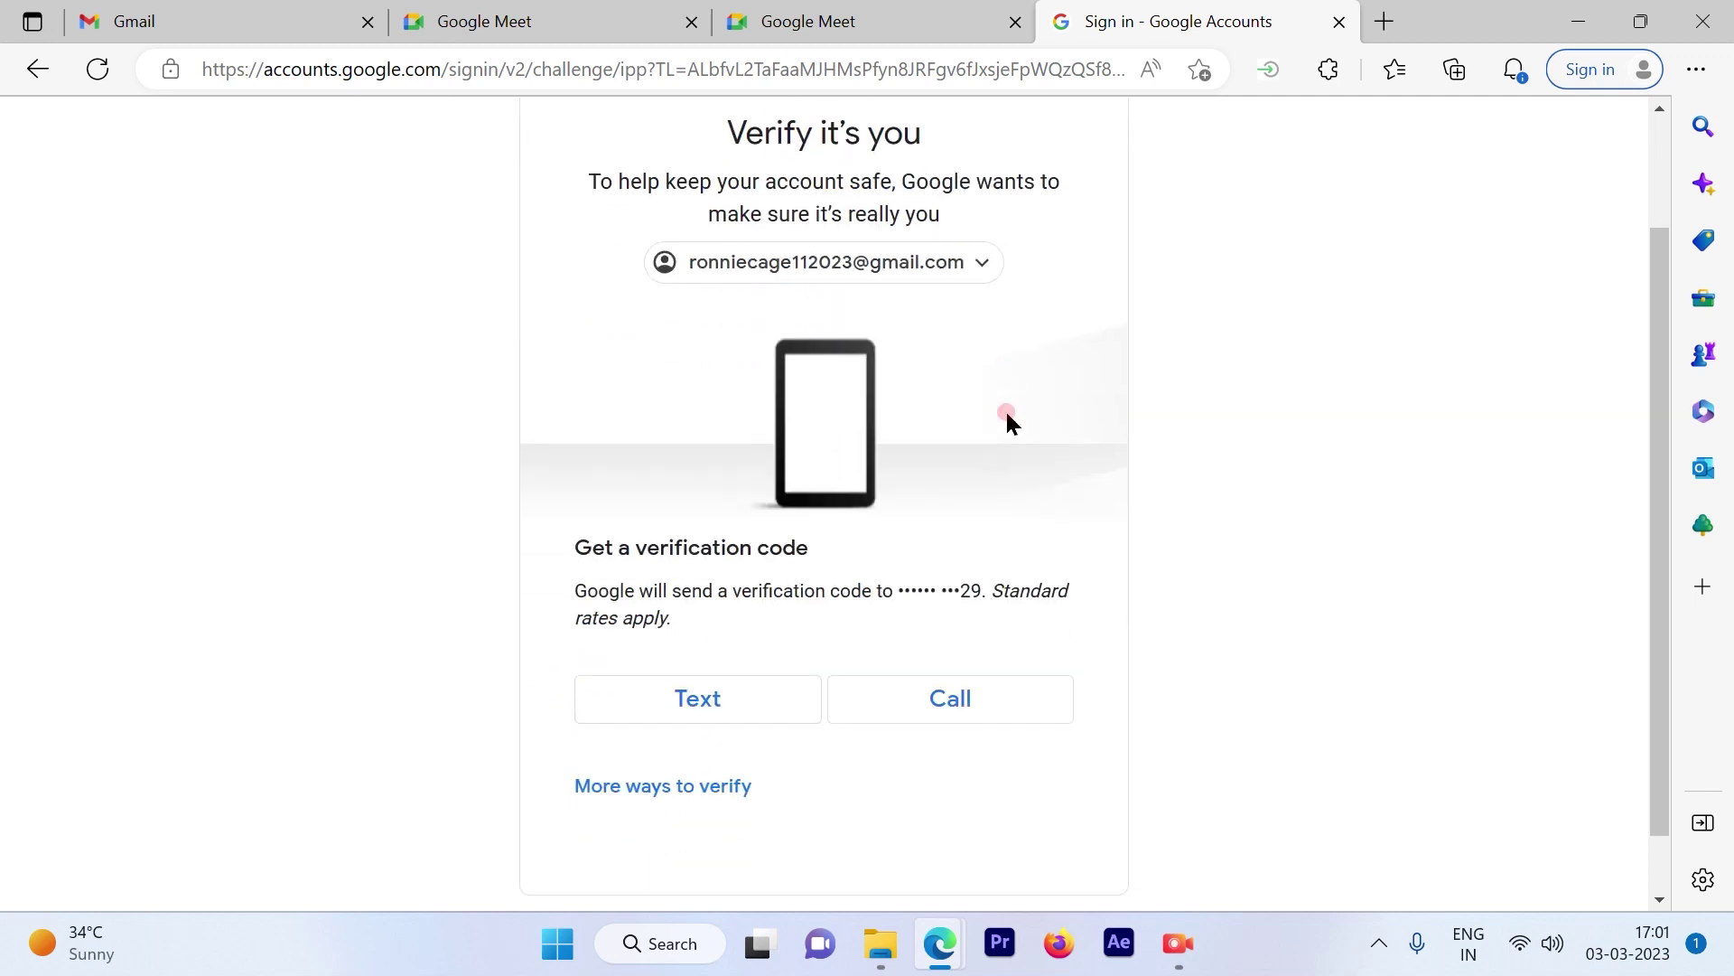
pyautogui.scroll(1, 1005, 408)
# - Verify identity with a texted code, then select the first name Ronnie
pyautogui.click(698, 750)
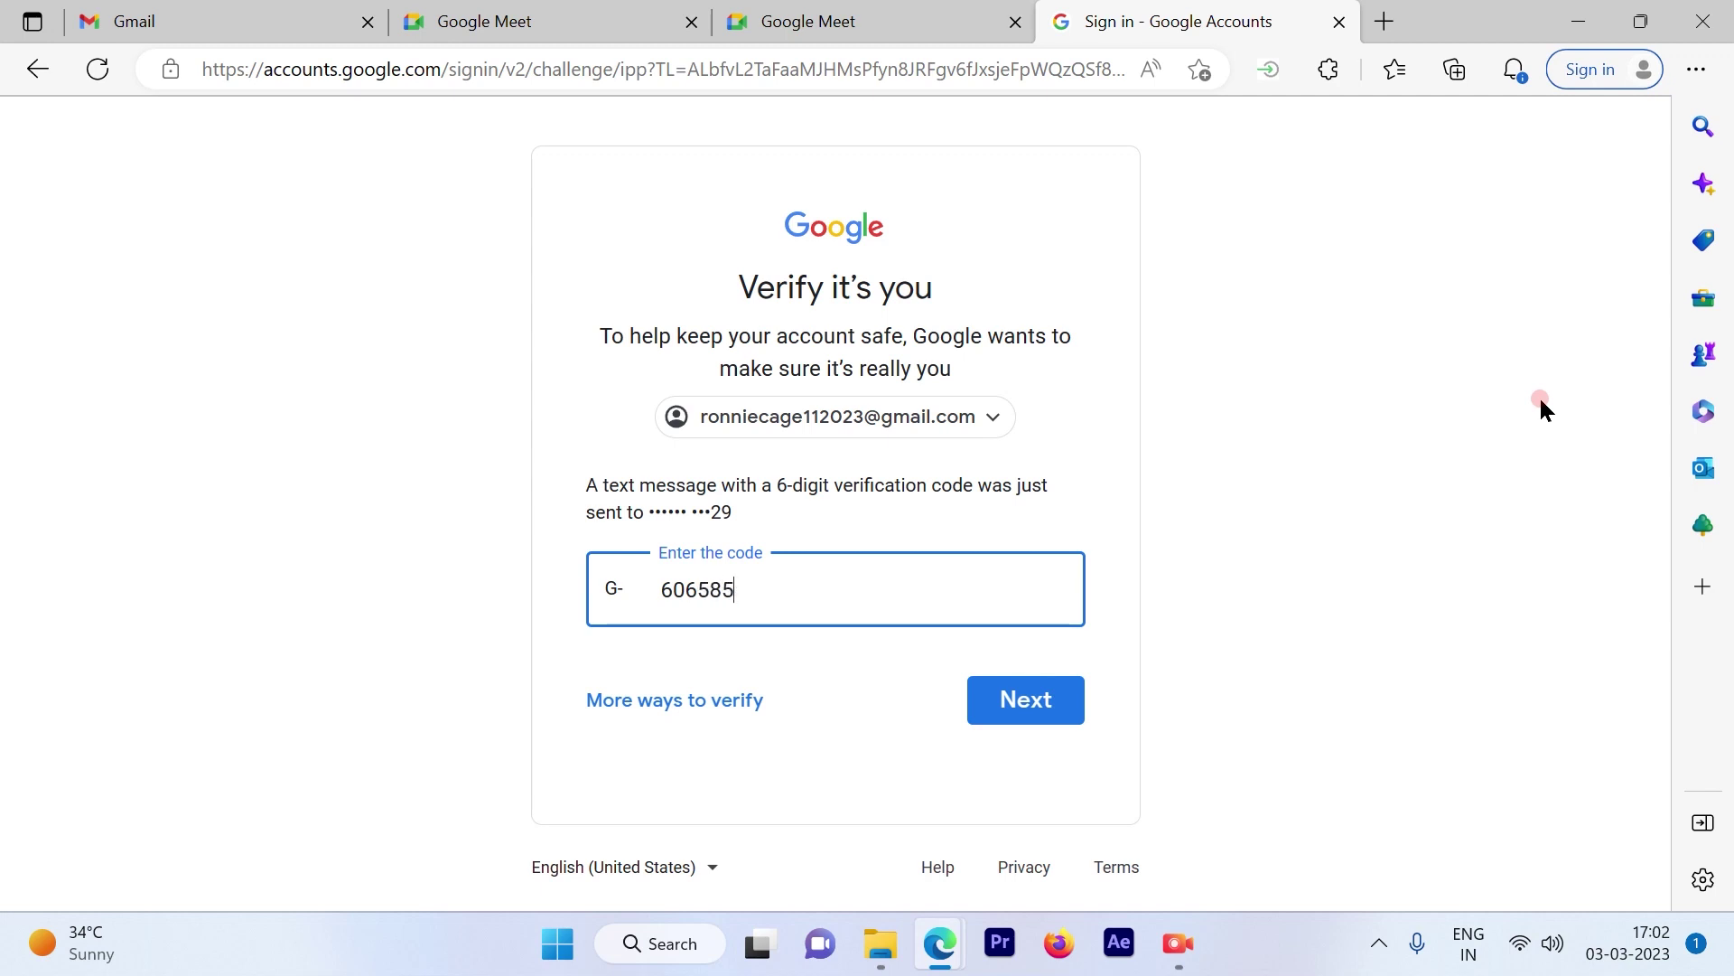
pyautogui.click(1026, 700)
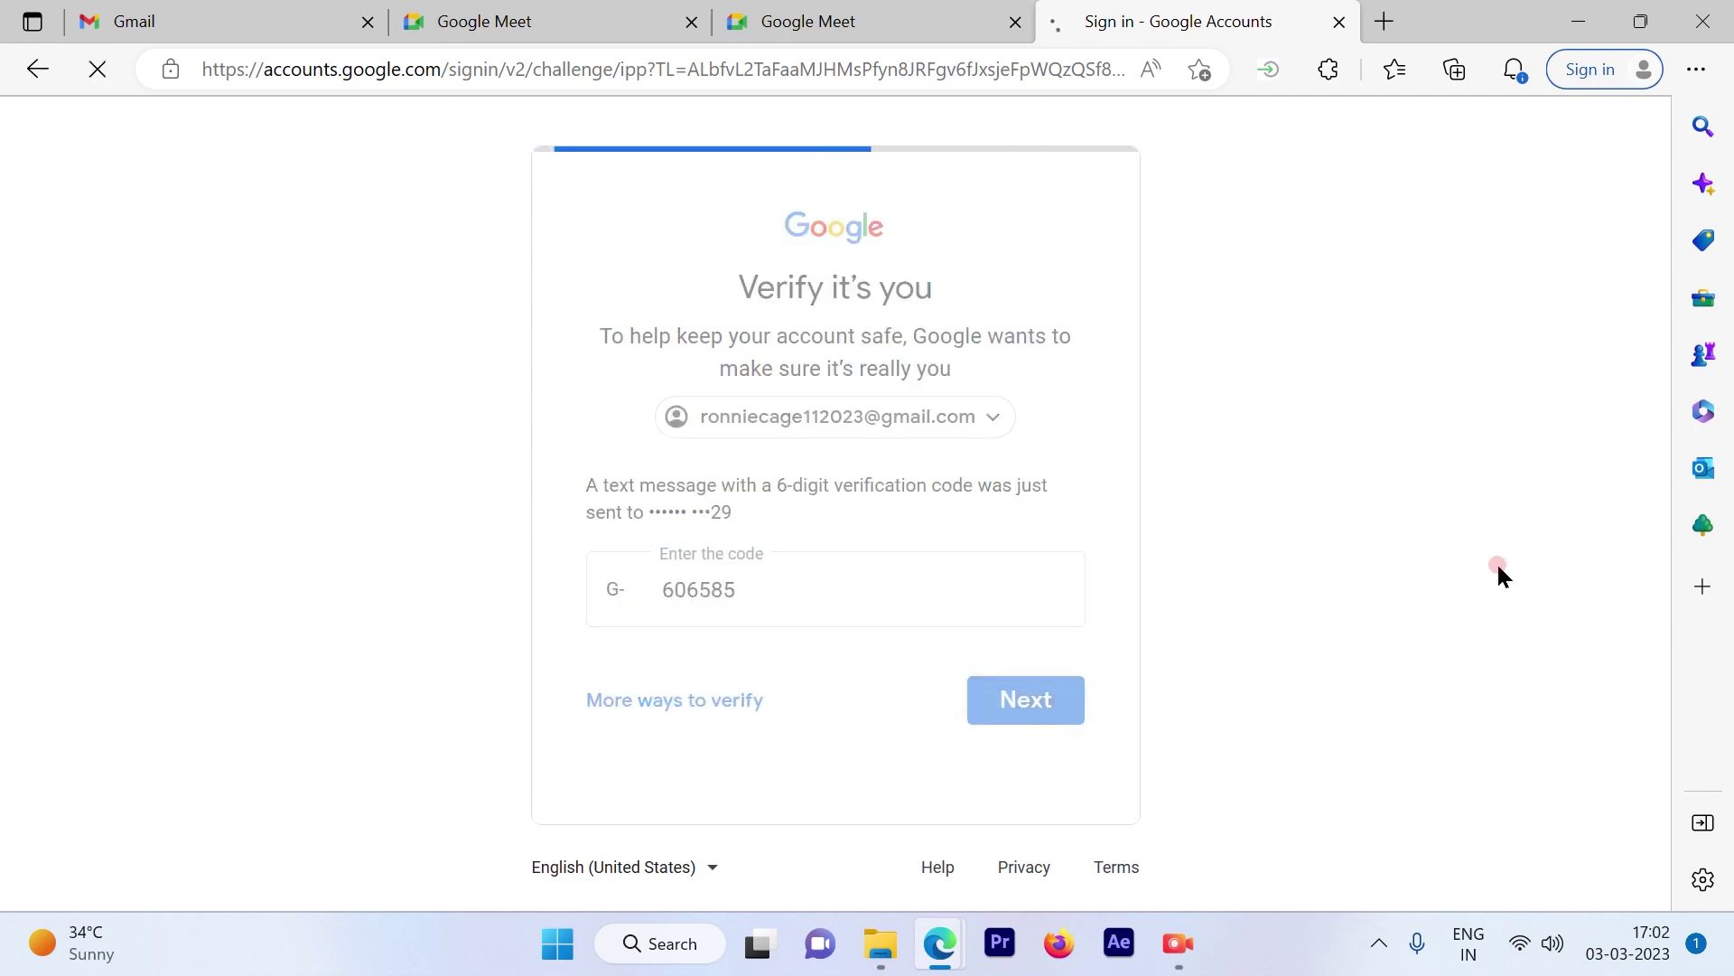
pyautogui.doubleClick(596, 431)
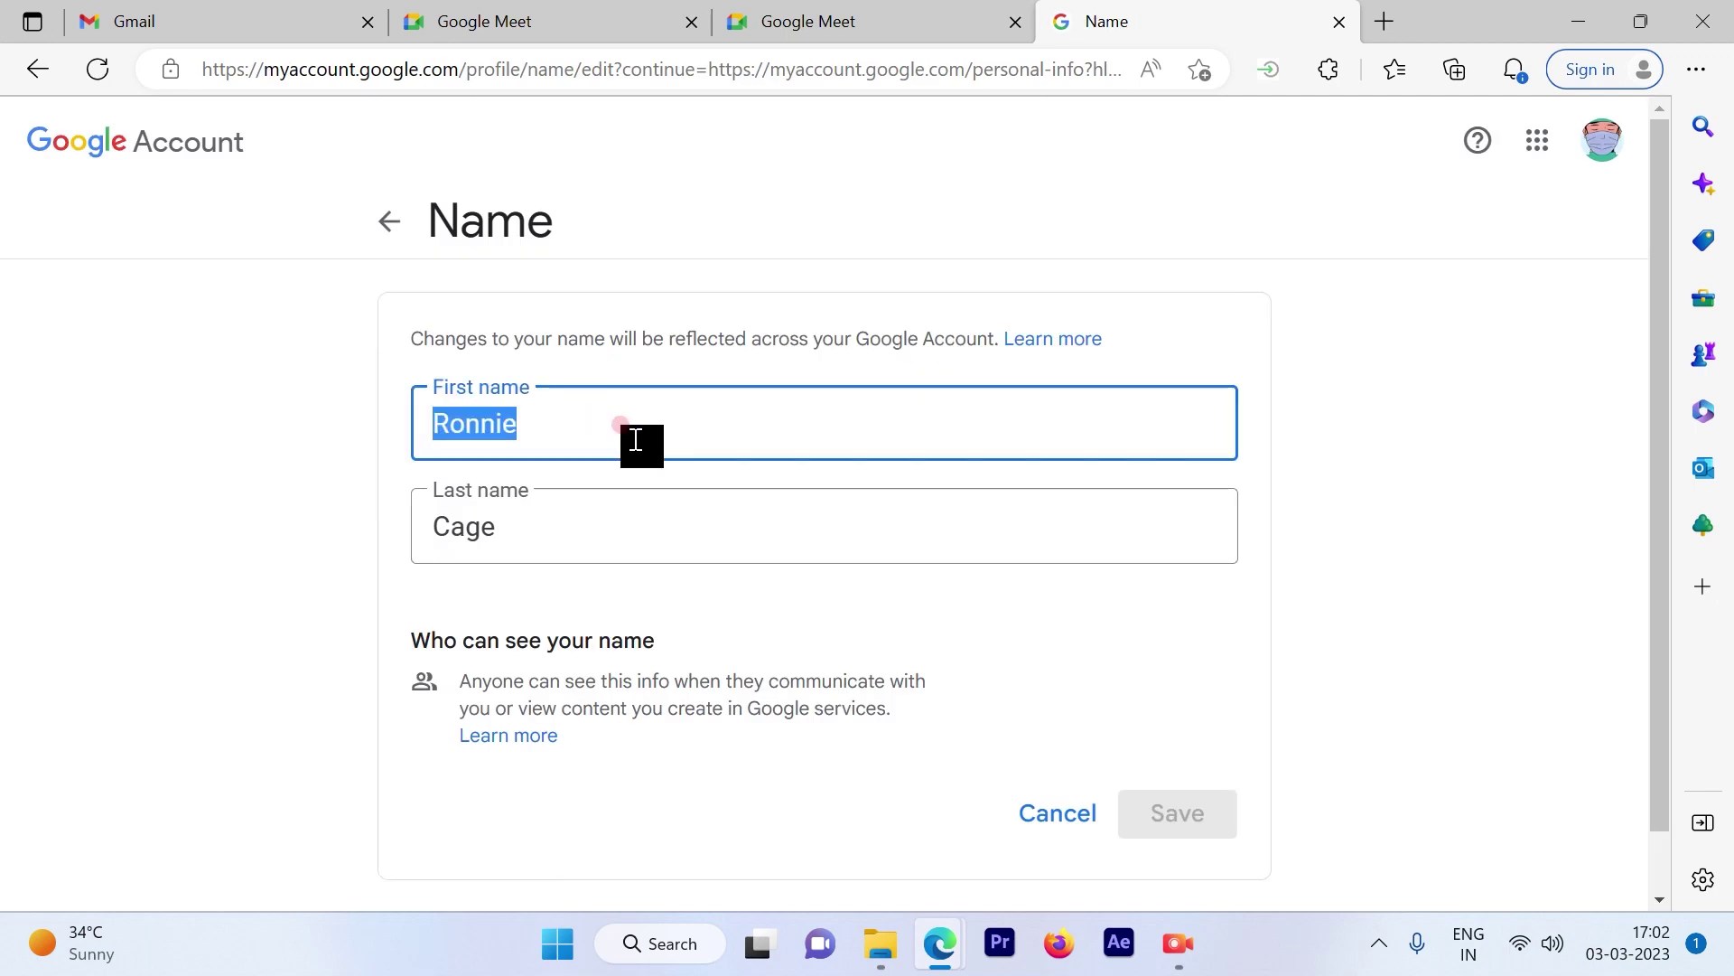
pyautogui.write('RON')
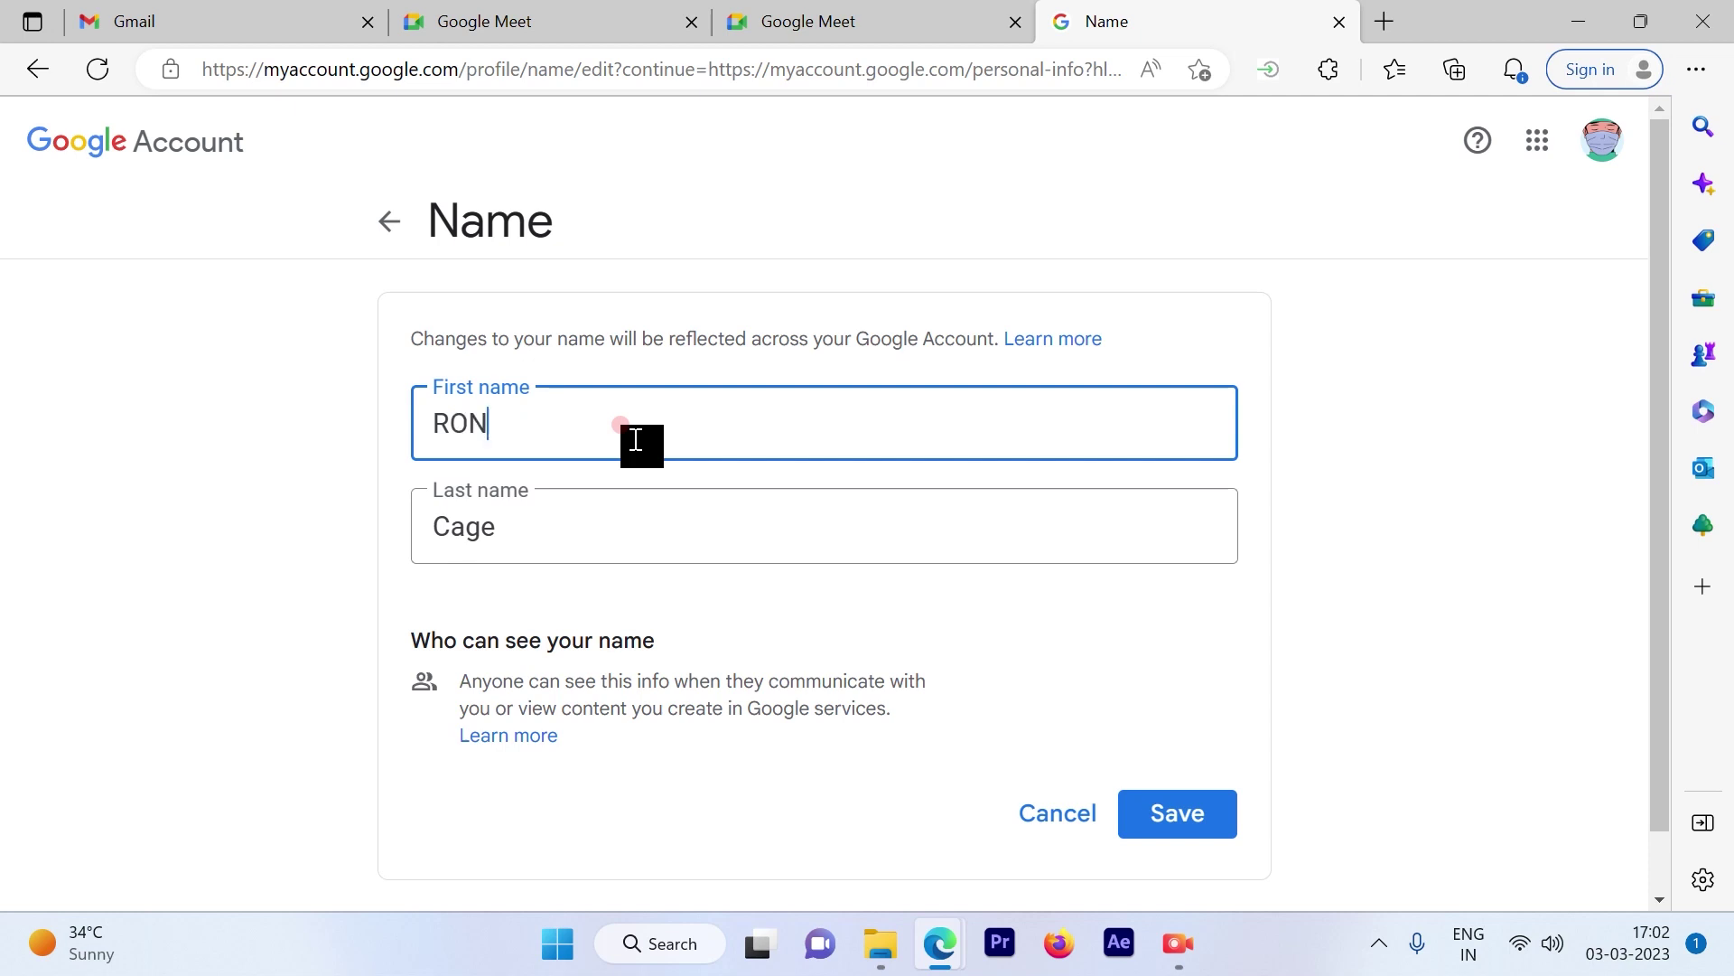
pyautogui.doubleClick(502, 529)
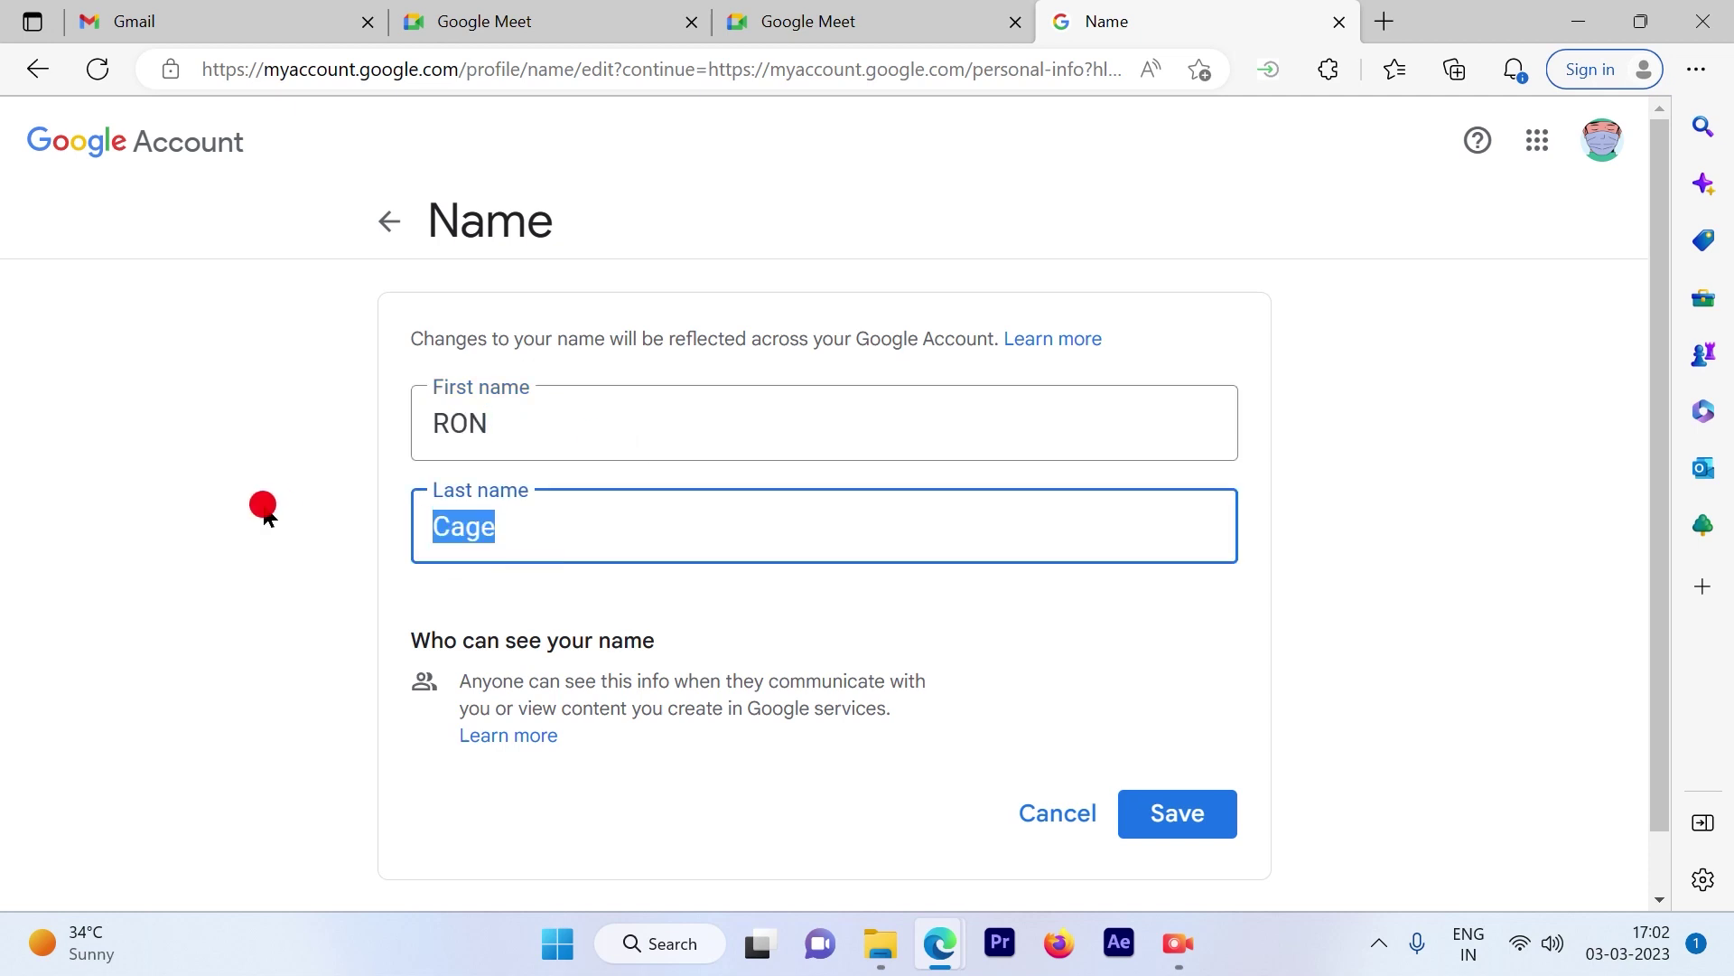
pyautogui.write('c')
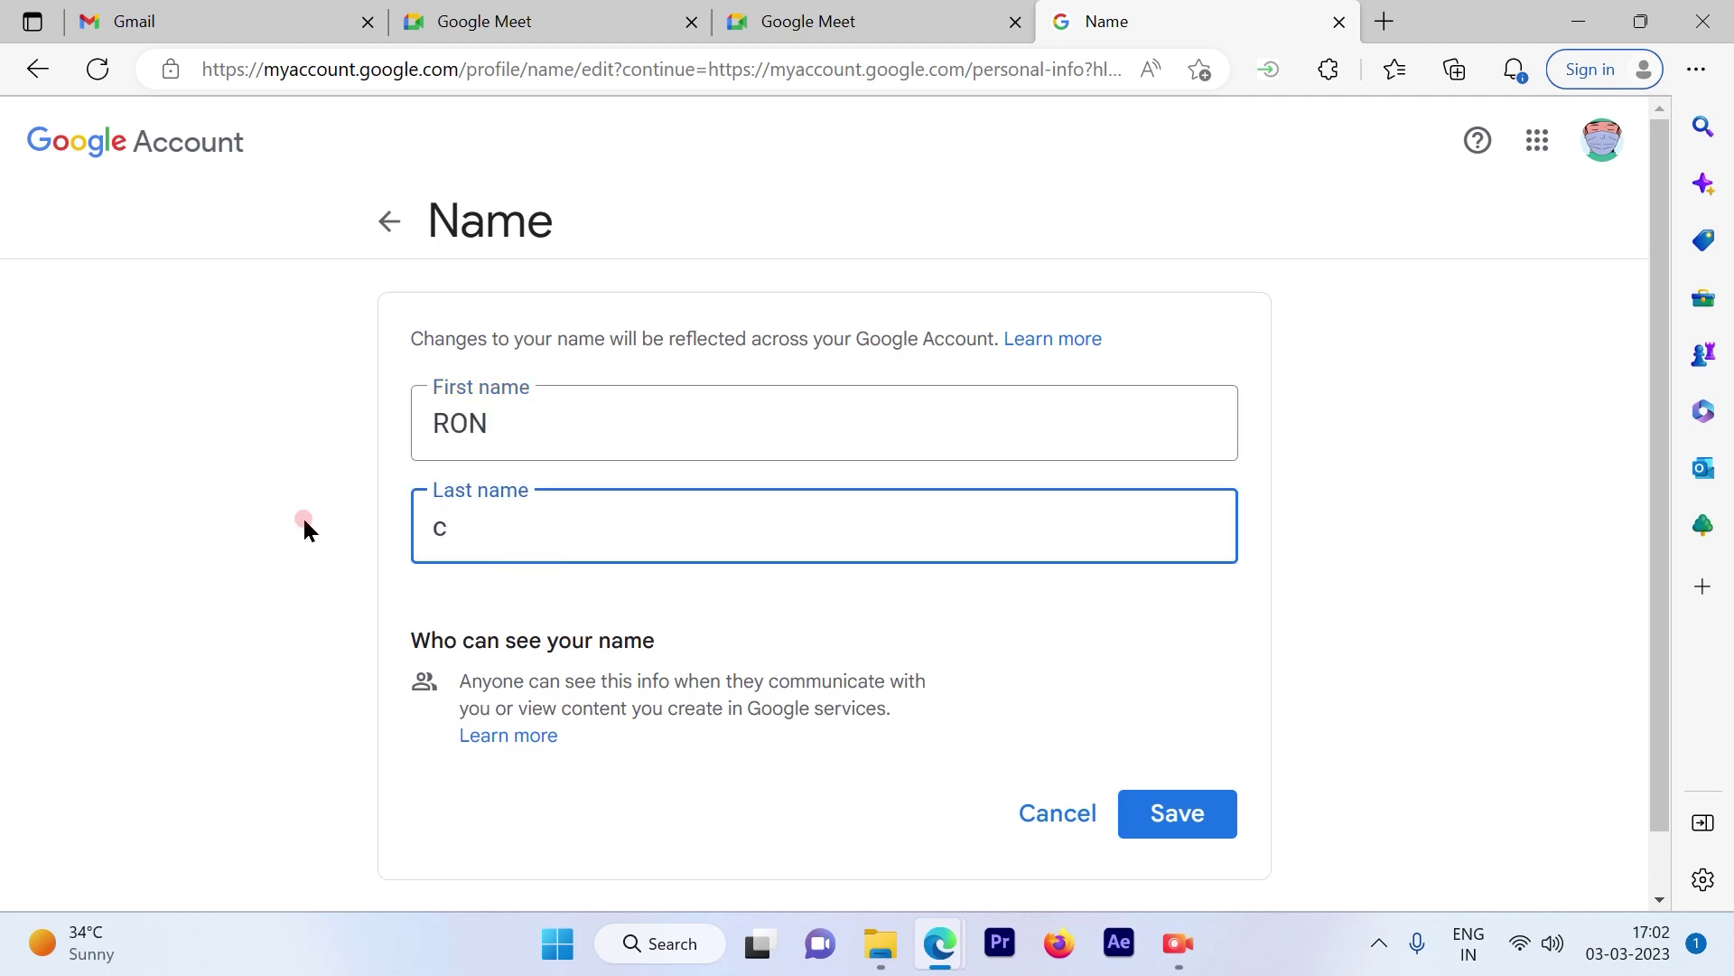
pyautogui.press('BackSpace')
pyautogui.write('C')
pyautogui.click(1173, 814)
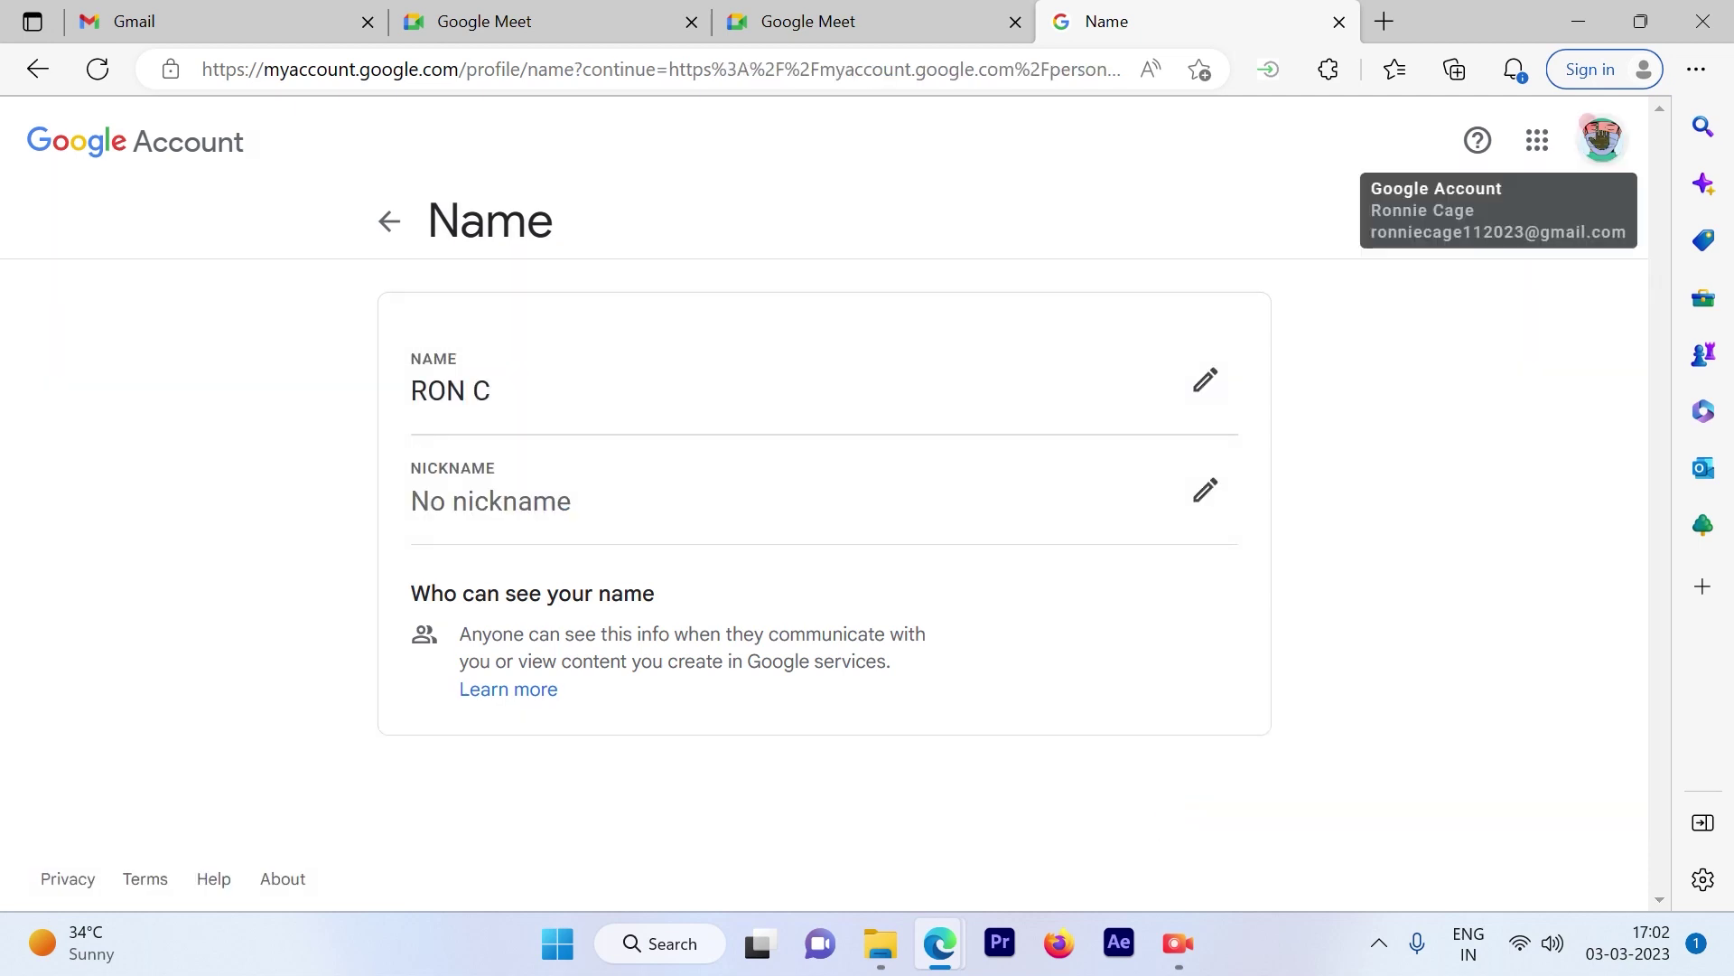
# - Confirm the new account name in the avatar menu and reload the page
pyautogui.click(1600, 138)
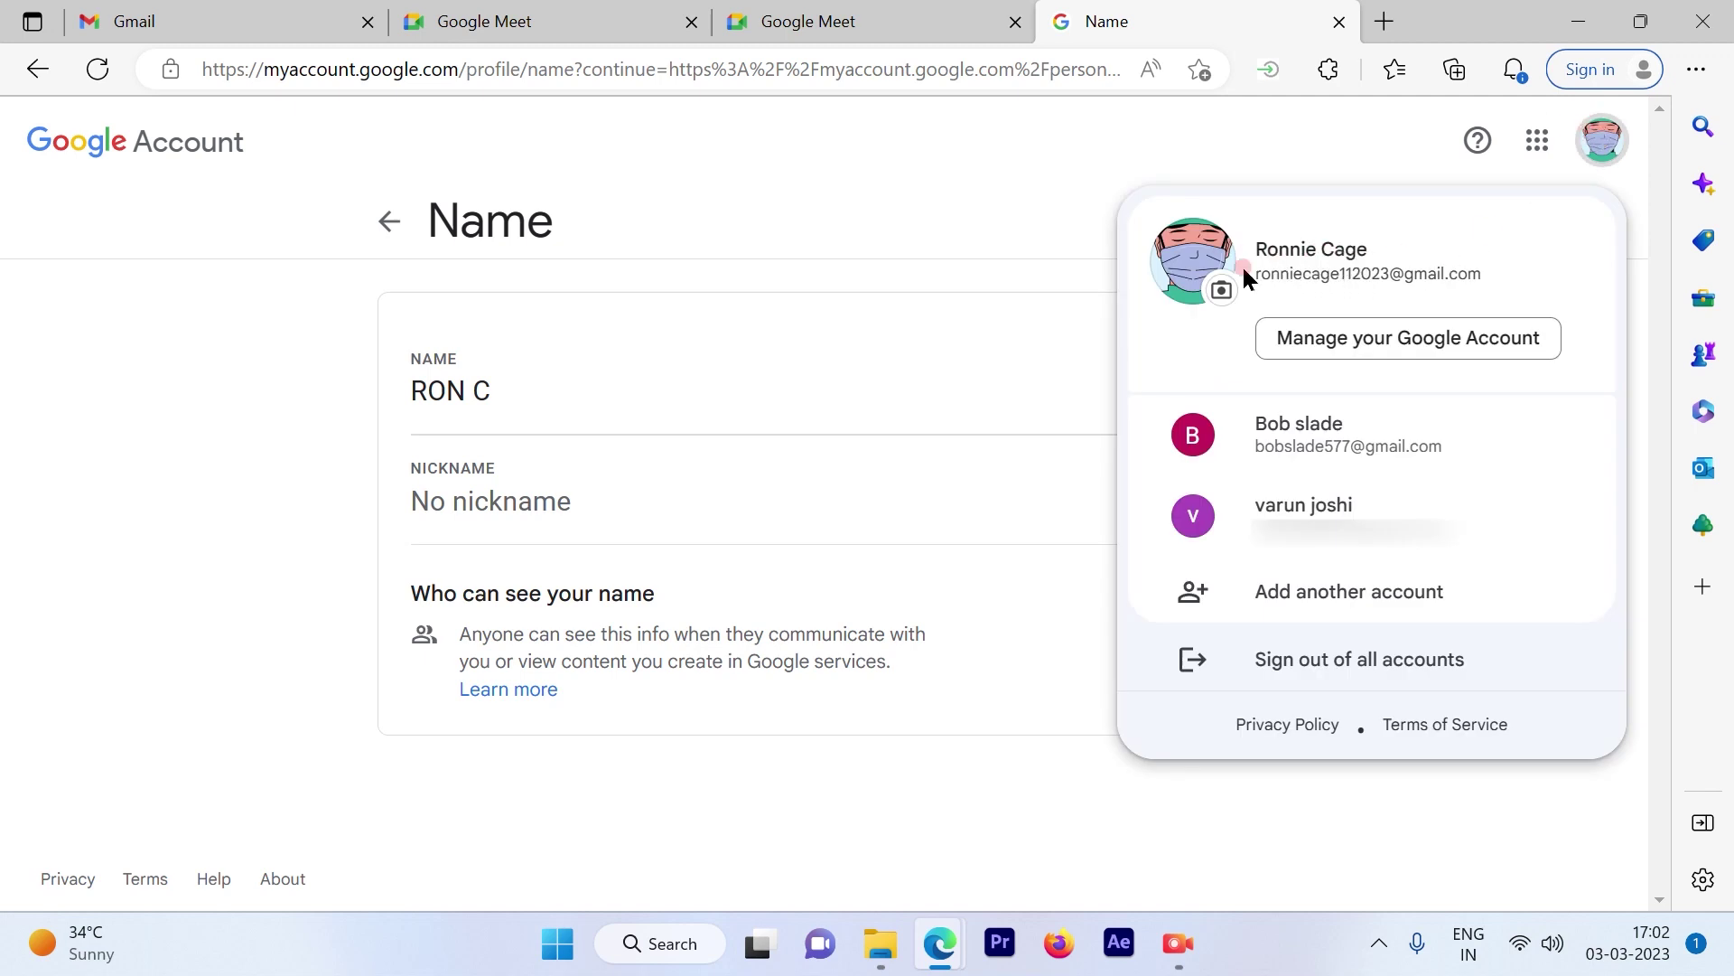
pyautogui.click(99, 69)
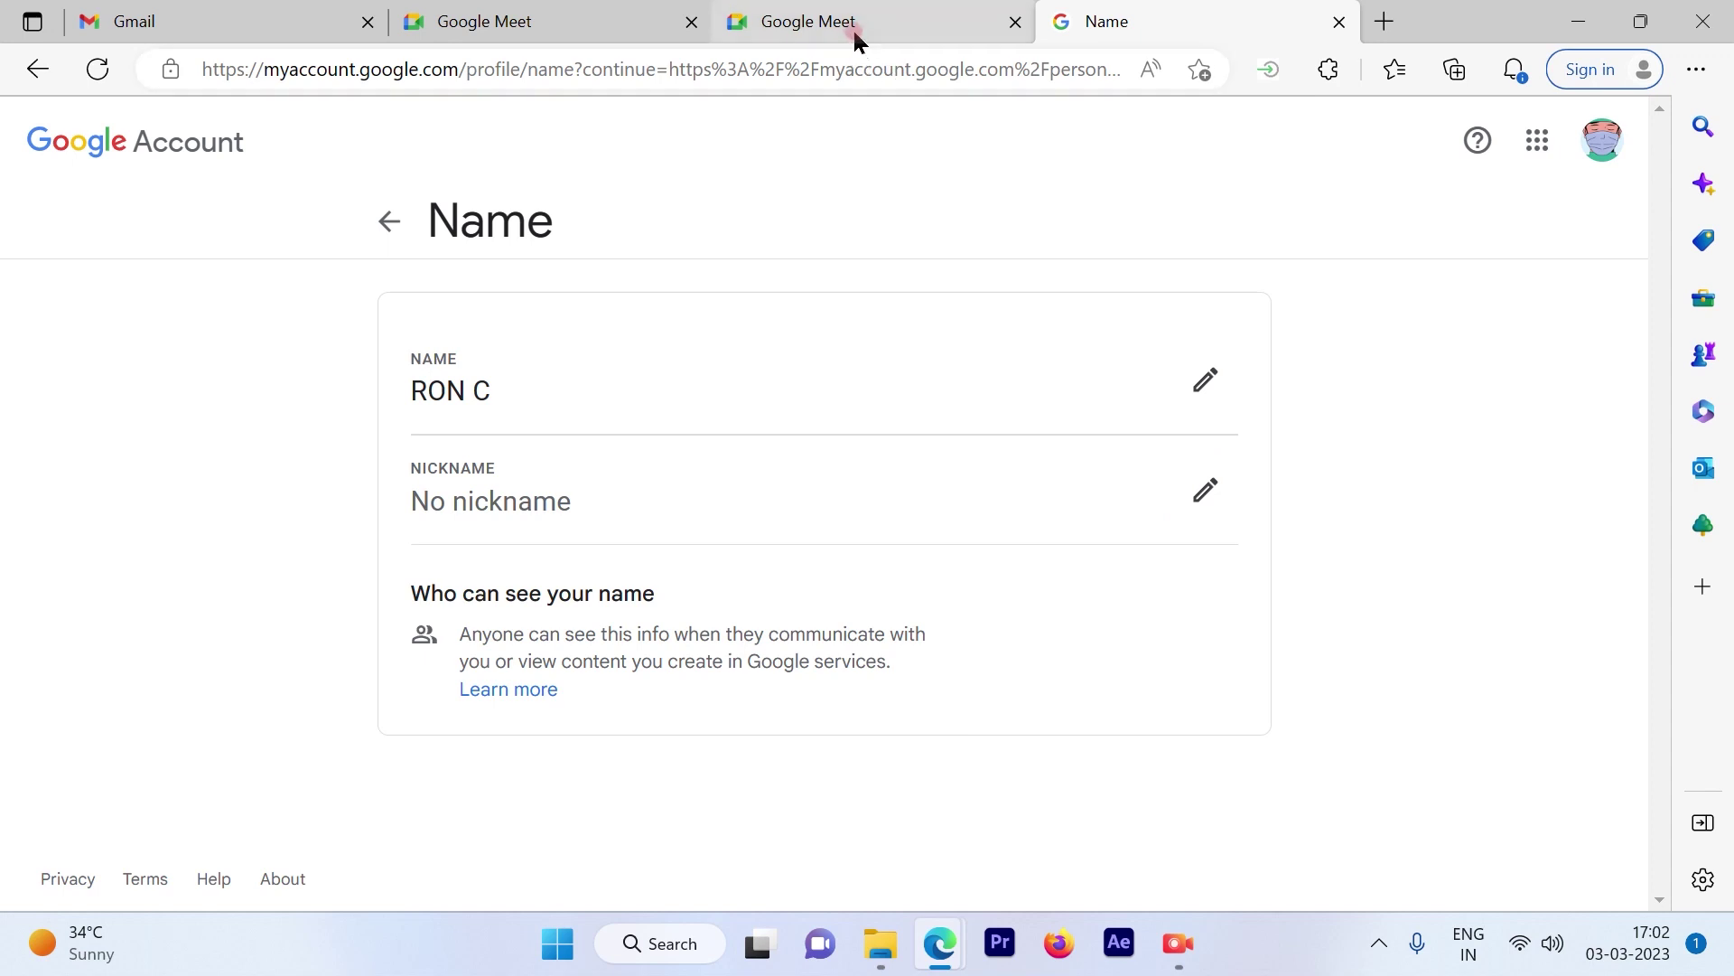
pyautogui.click(808, 21)
# - Start an instant meeting and open People to see host RON C with the mask avatar
pyautogui.click(234, 765)
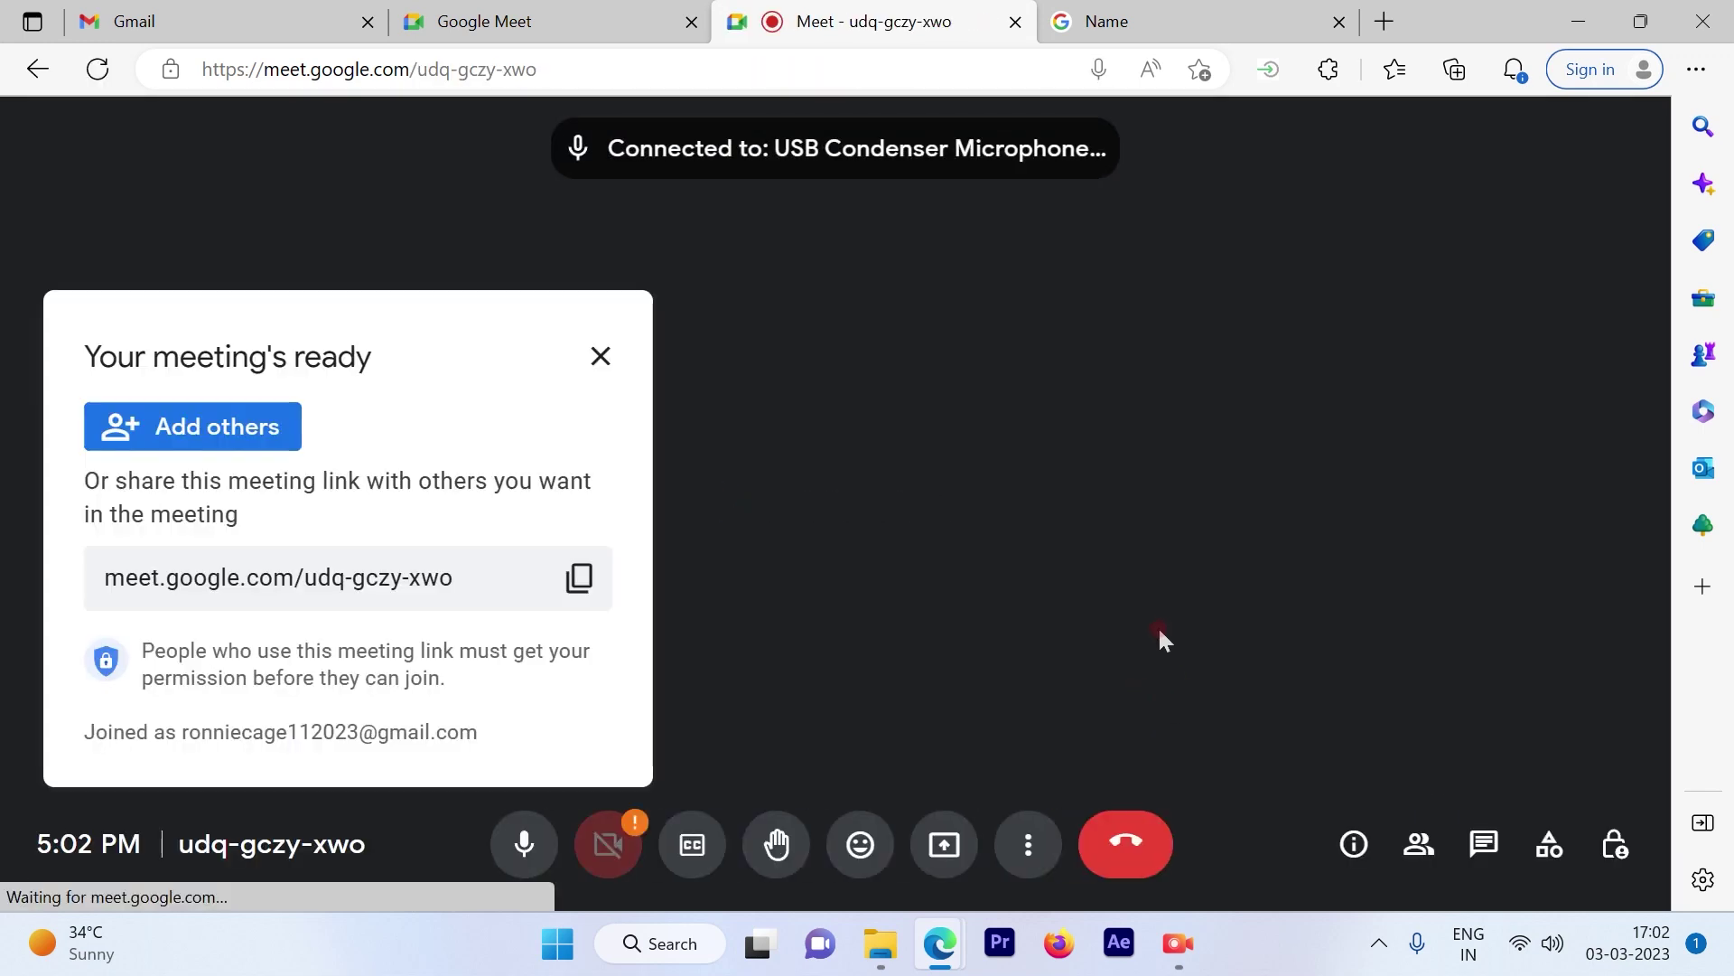
pyautogui.click(603, 358)
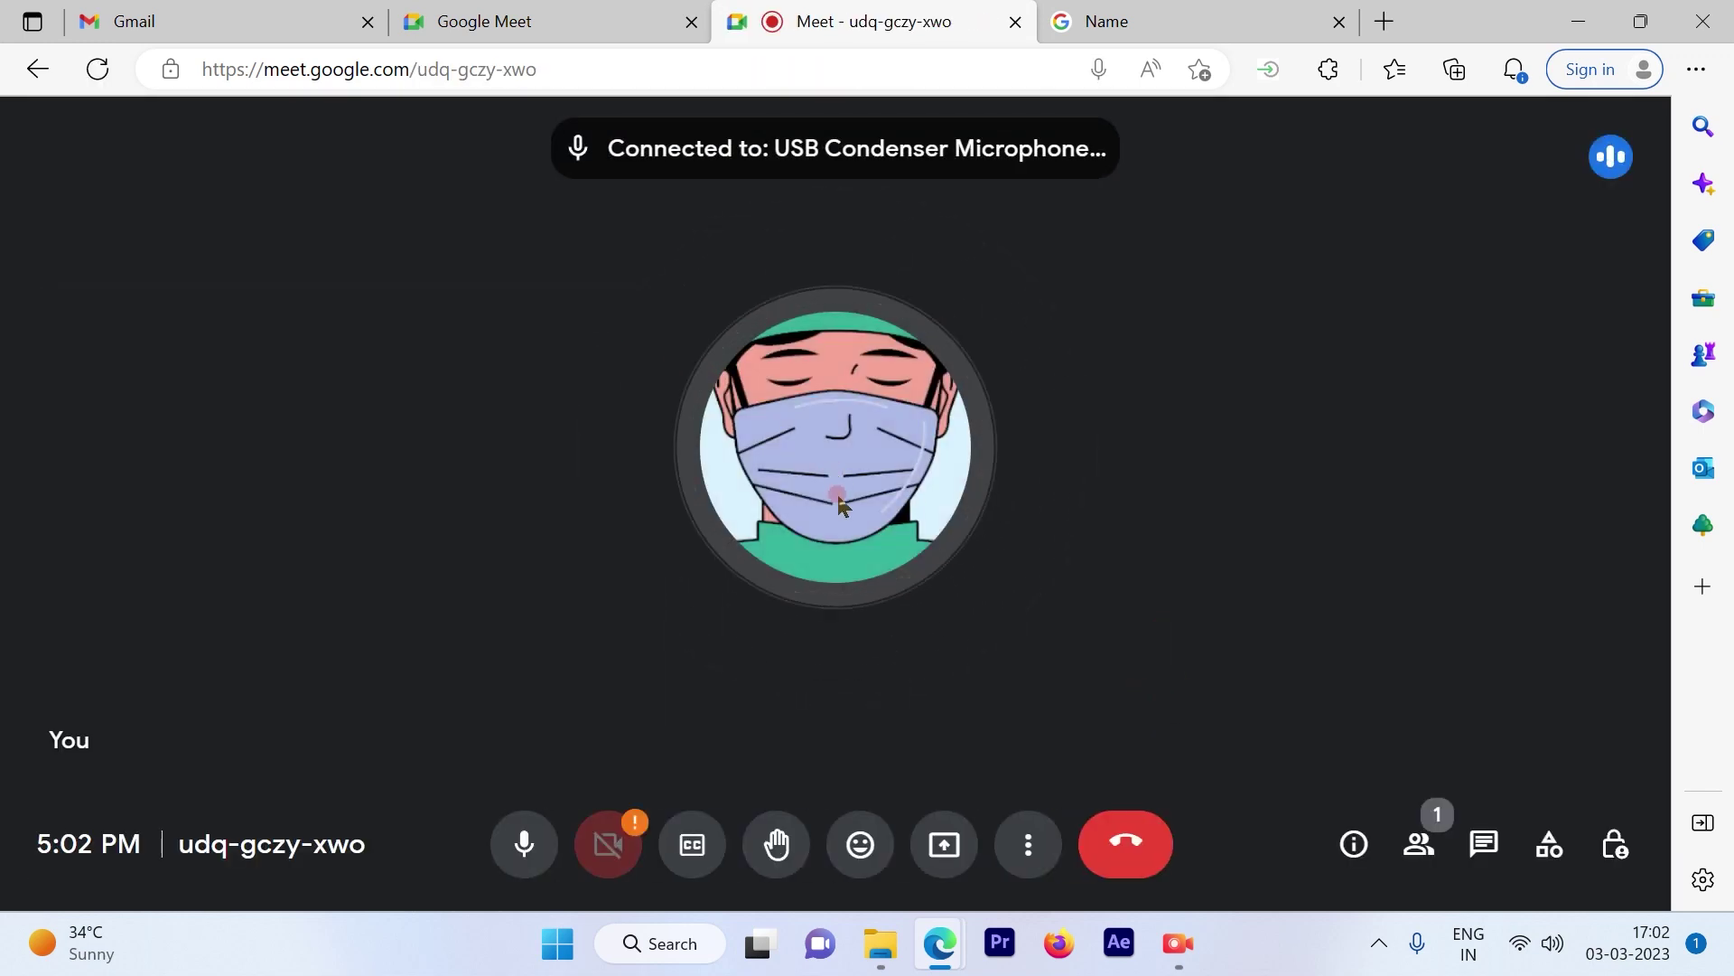
pyautogui.click(1419, 844)
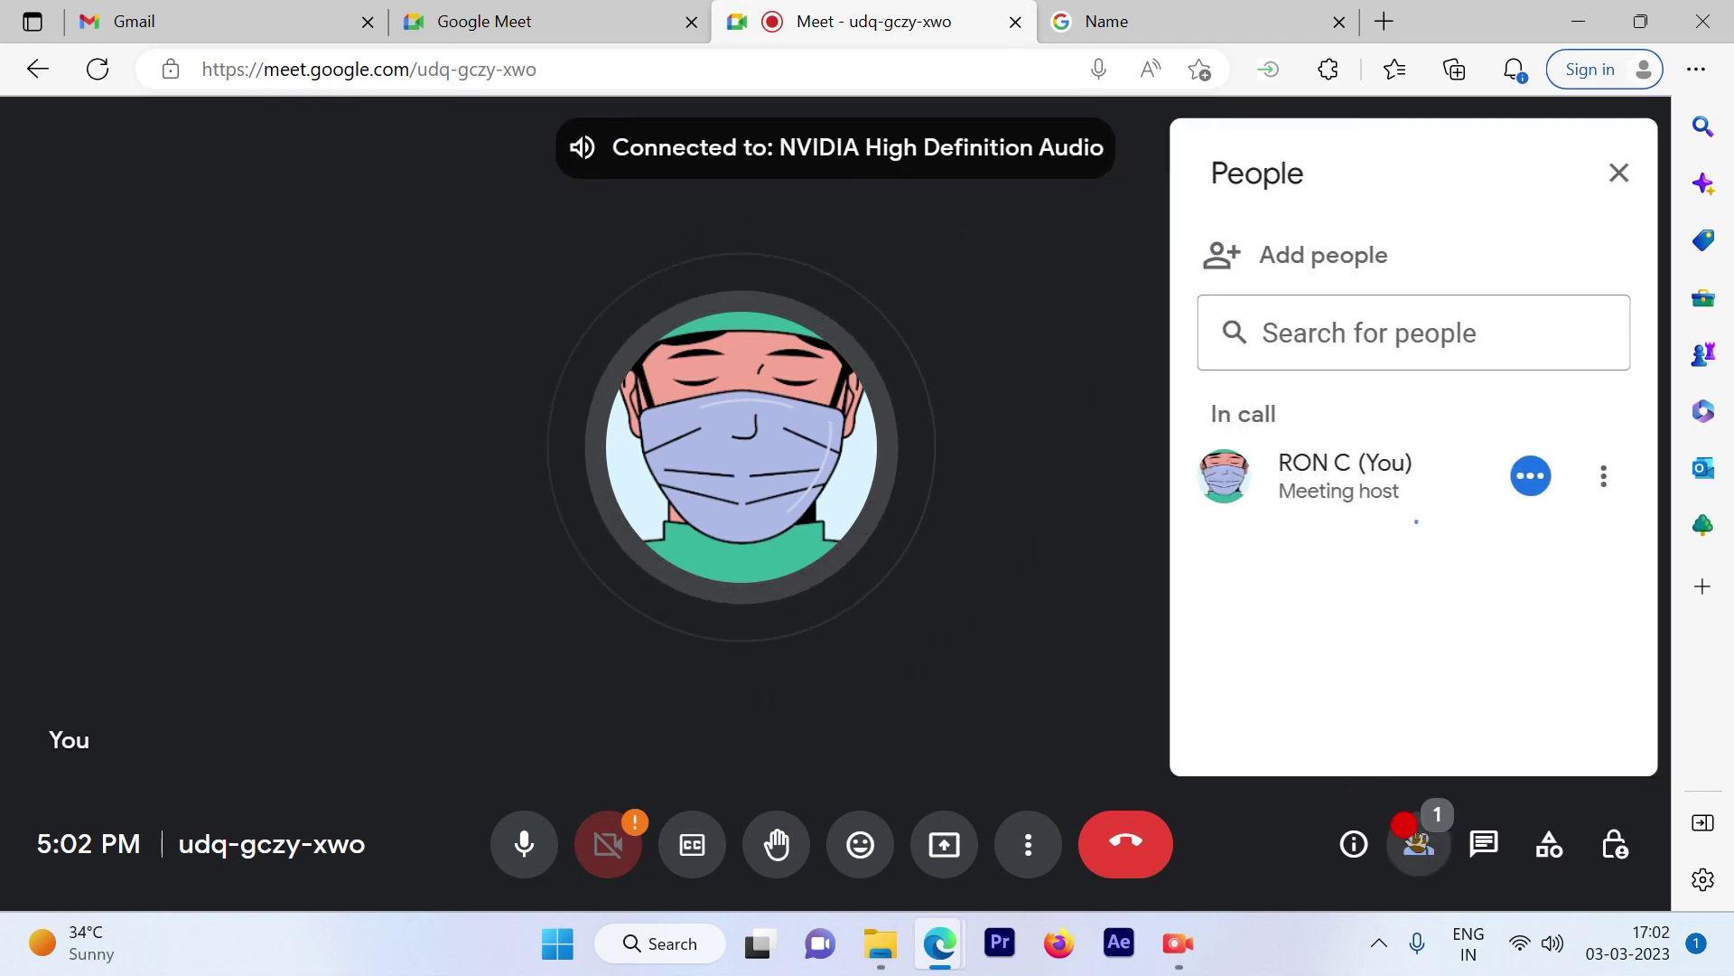